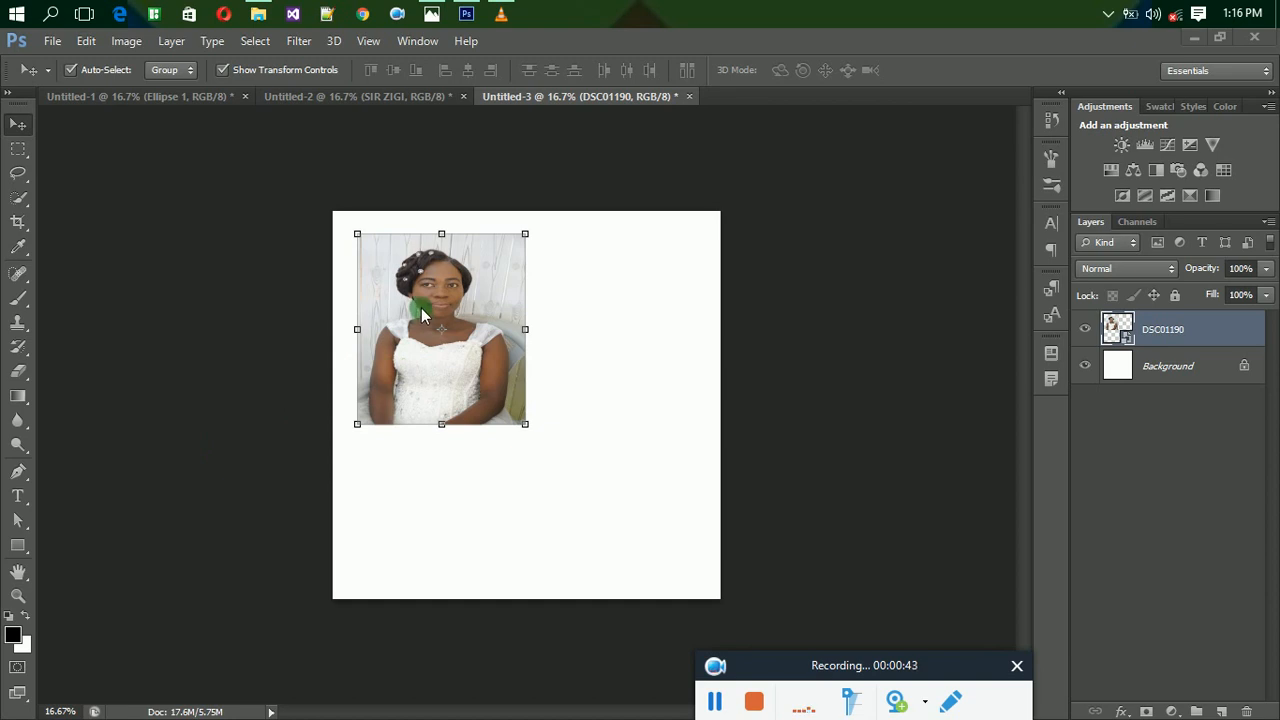
# Step: Draw a black ellipse about 960 px wide and 1140 px high on the blank area beside the photo
pyautogui.click(17, 547)
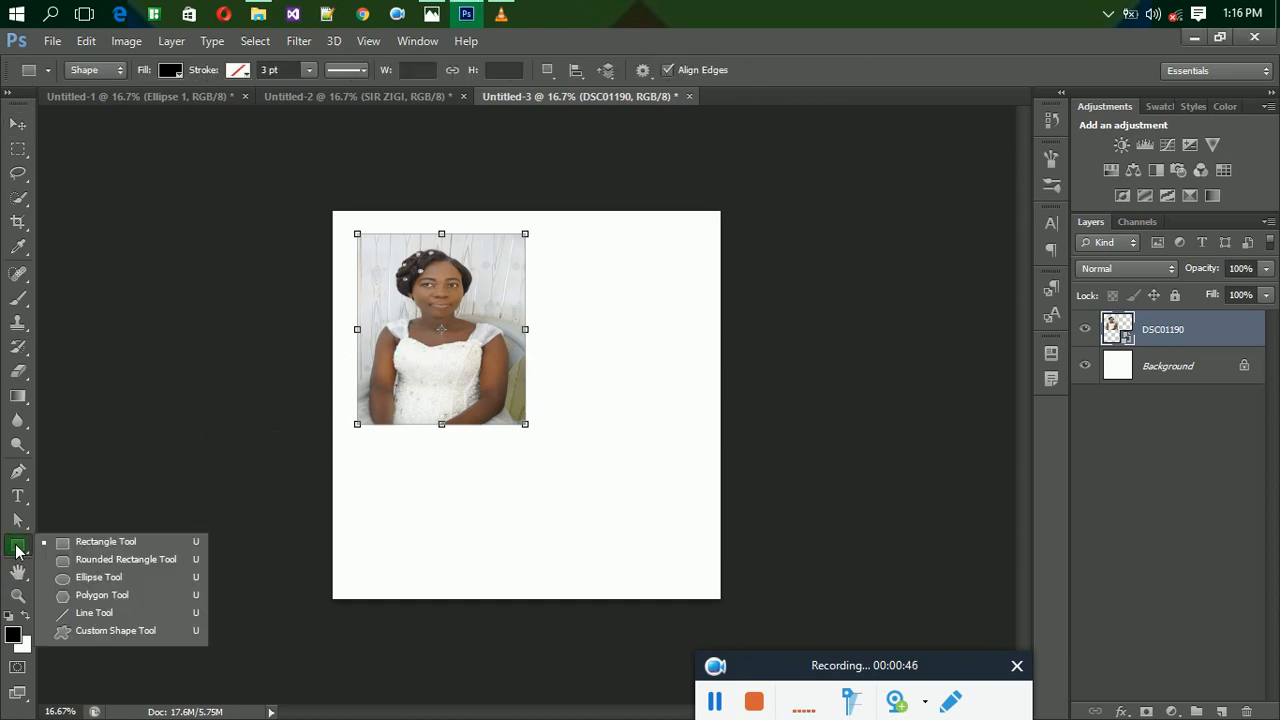
pyautogui.click(100, 578)
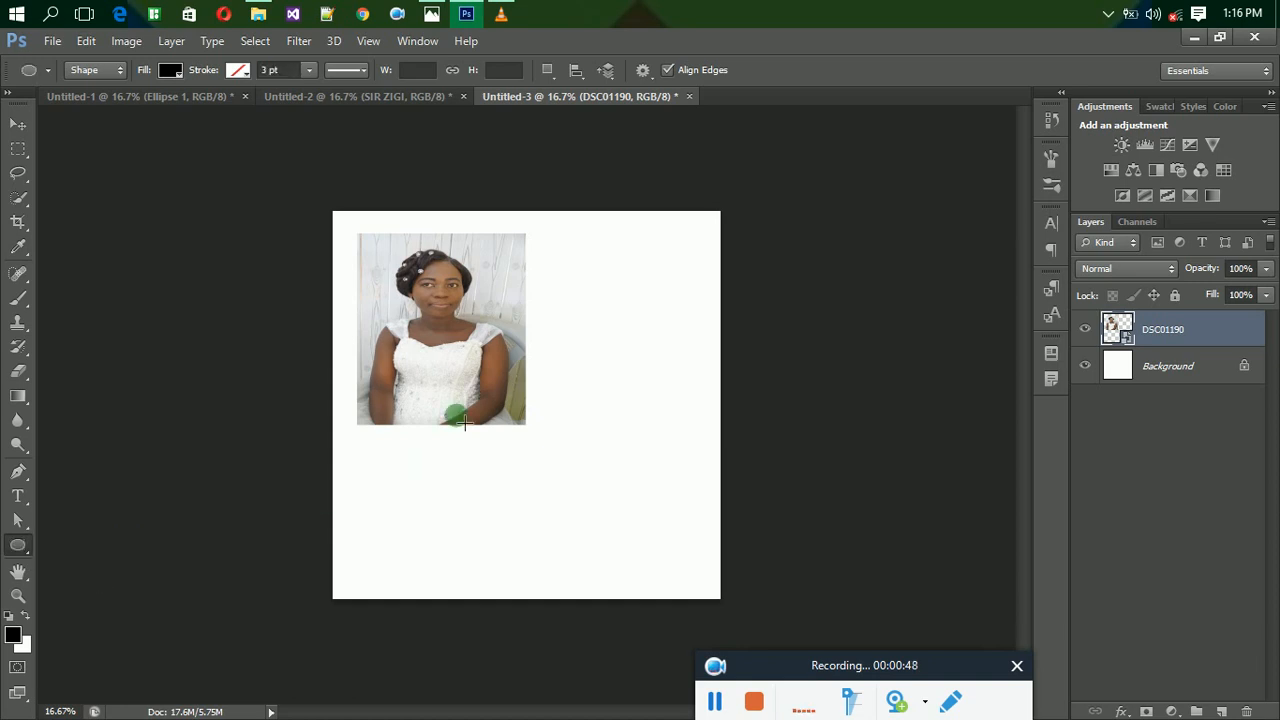
pyautogui.moveTo(567, 321); pyautogui.dragTo(716, 498)
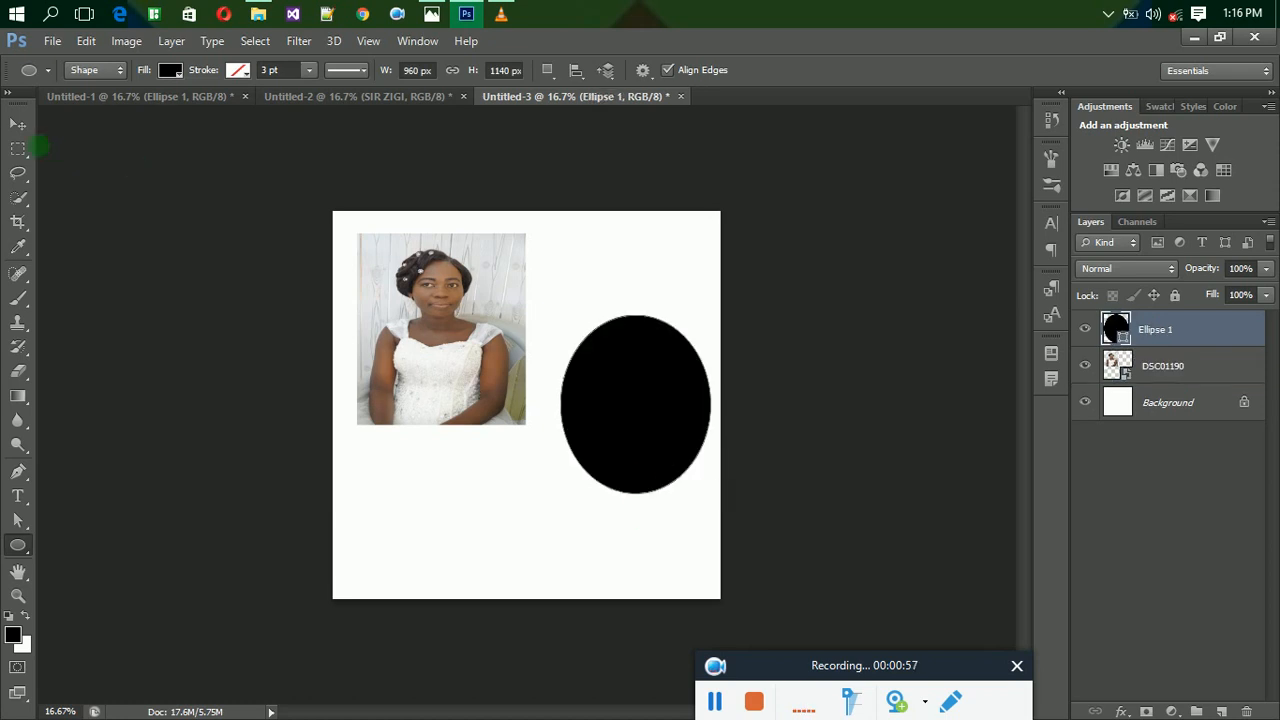
# Step: Widen the ellipse to 131.88% and move it so it partly overlaps the photo
pyautogui.click(18, 124)
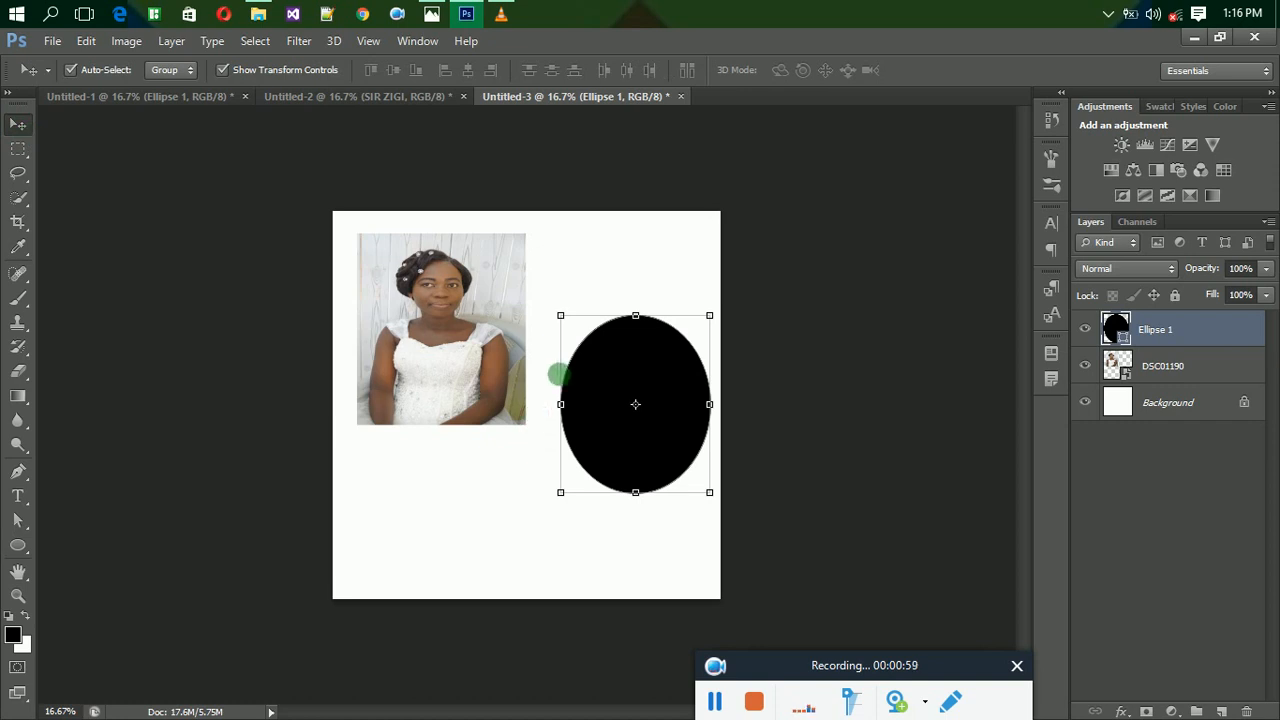
pyautogui.moveTo(560, 404)
pyautogui.mouseDown()
pyautogui.moveTo(513, 404)
pyautogui.moveTo(563, 403)
pyautogui.moveTo(550, 397)
pyautogui.mouseUp()
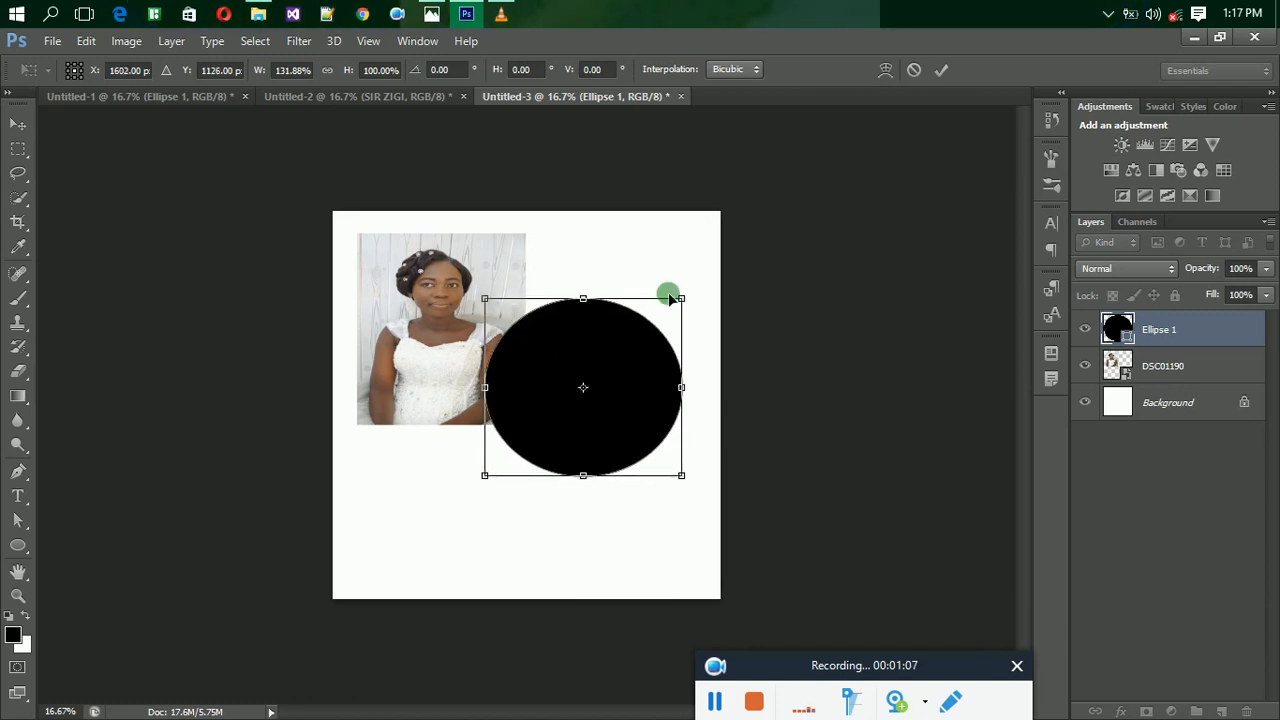
pyautogui.click(940, 72)
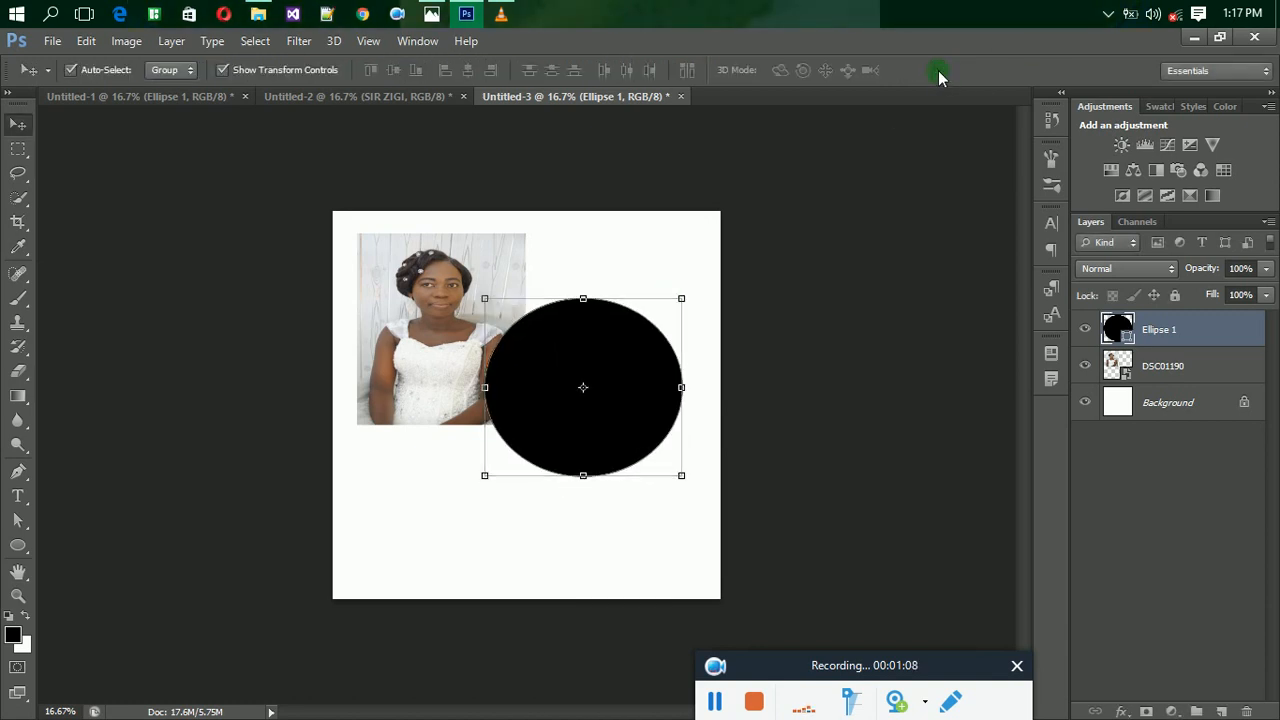
# Step: Place the DSC01190 photo layer above Ellipse 1 and create a clipping mask from it
pyautogui.click(1204, 372)
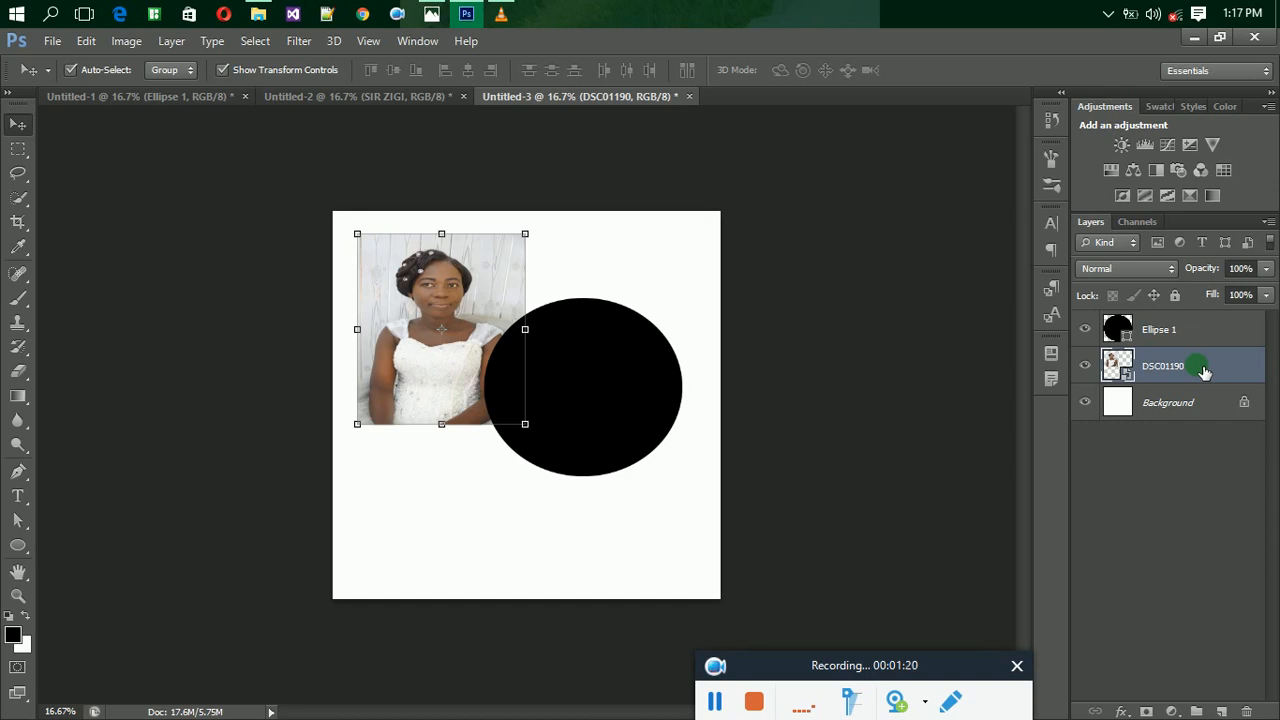
pyautogui.moveTo(1204, 372); pyautogui.dragTo(1191, 323)
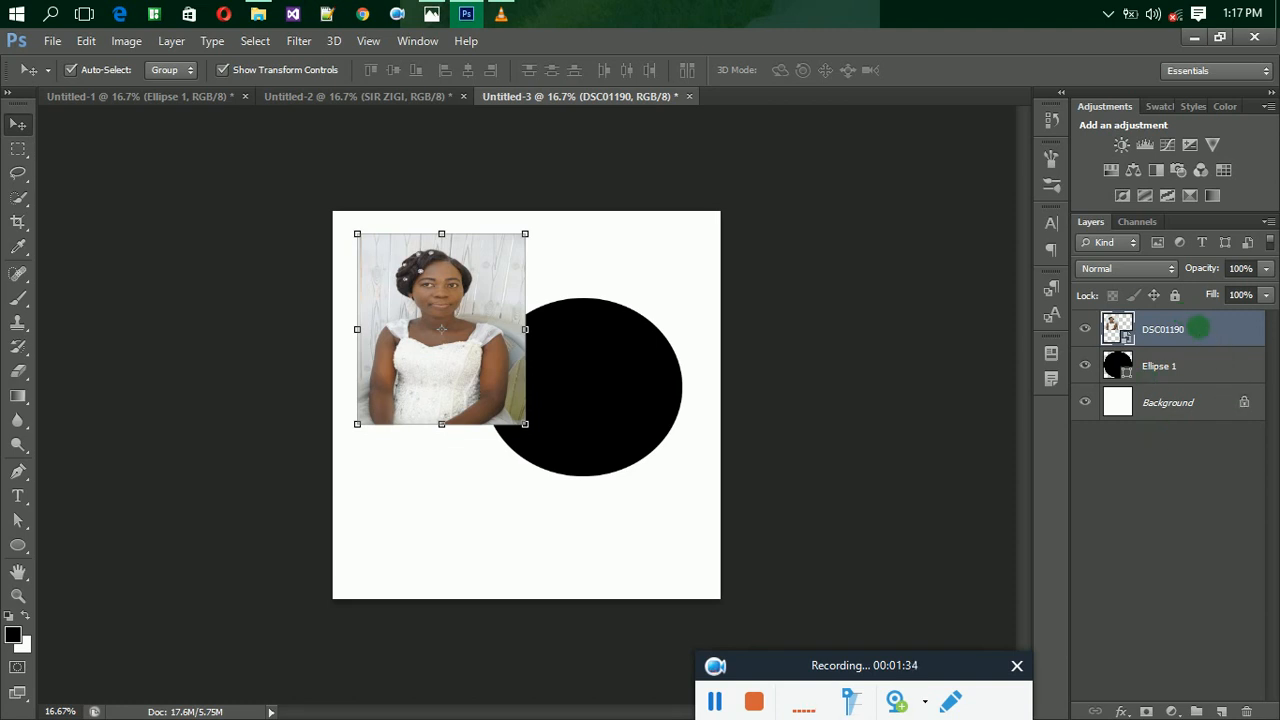
pyautogui.rightClick(1199, 329)
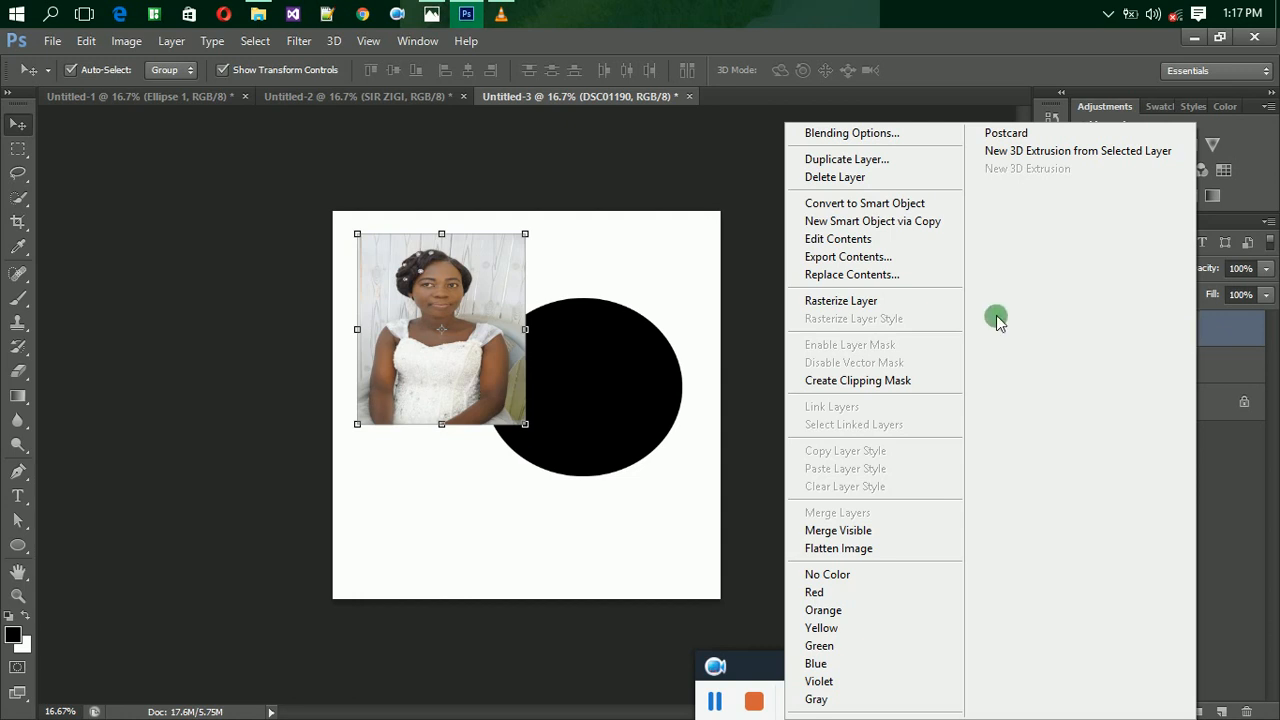
pyautogui.click(860, 381)
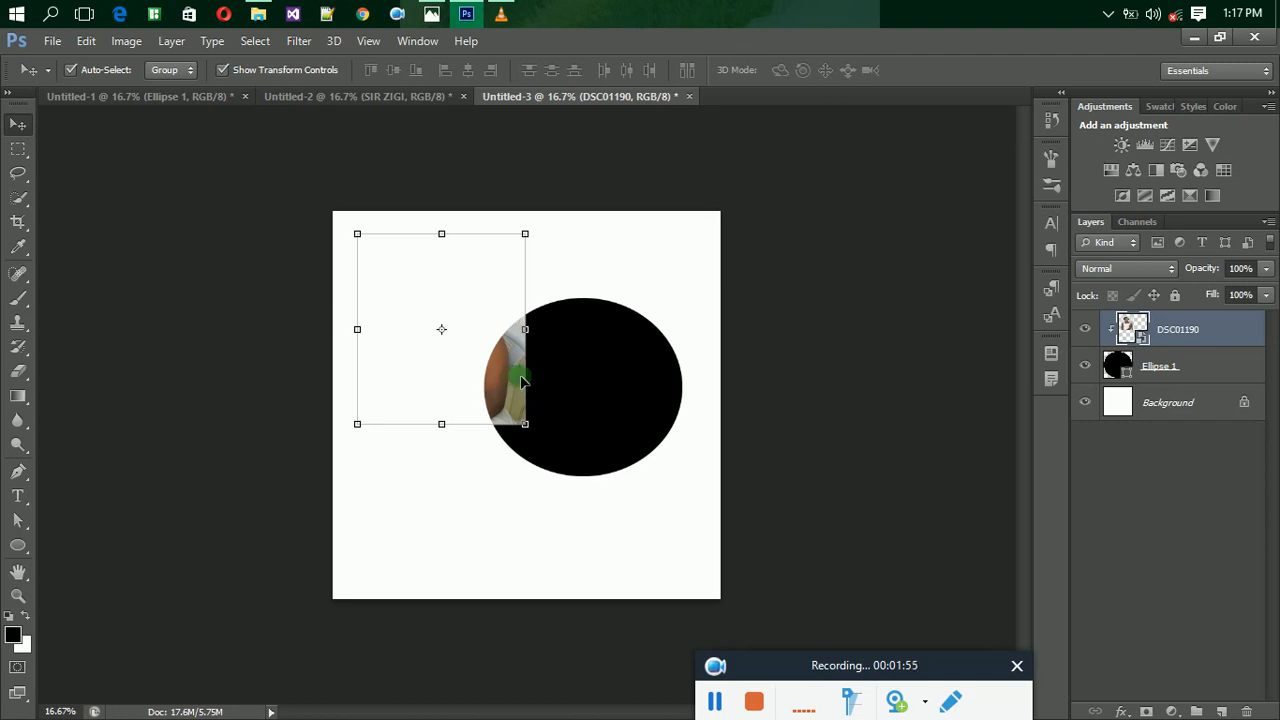
# Step: Move the clipped photo over the ellipse and scale it to 81.00% width and 56.33% height to cover the shape
pyautogui.moveTo(512, 381); pyautogui.dragTo(697, 429)
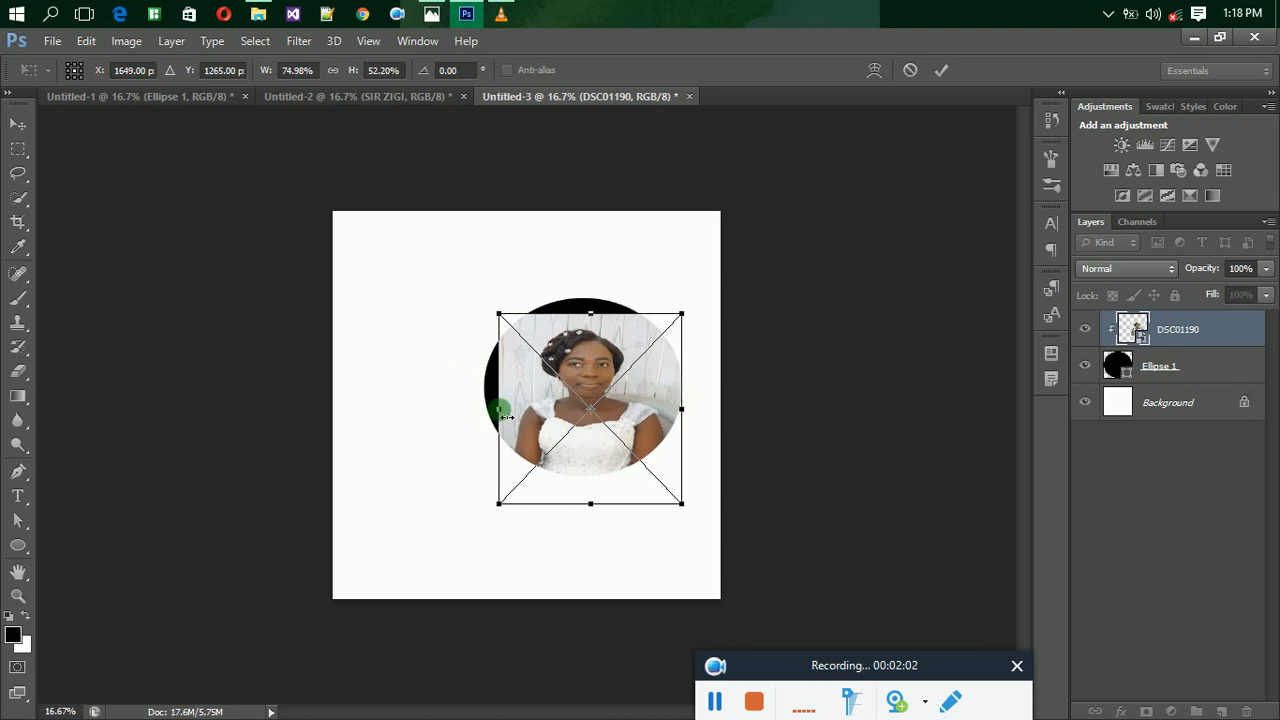
pyautogui.moveTo(499, 409); pyautogui.dragTo(484, 414)
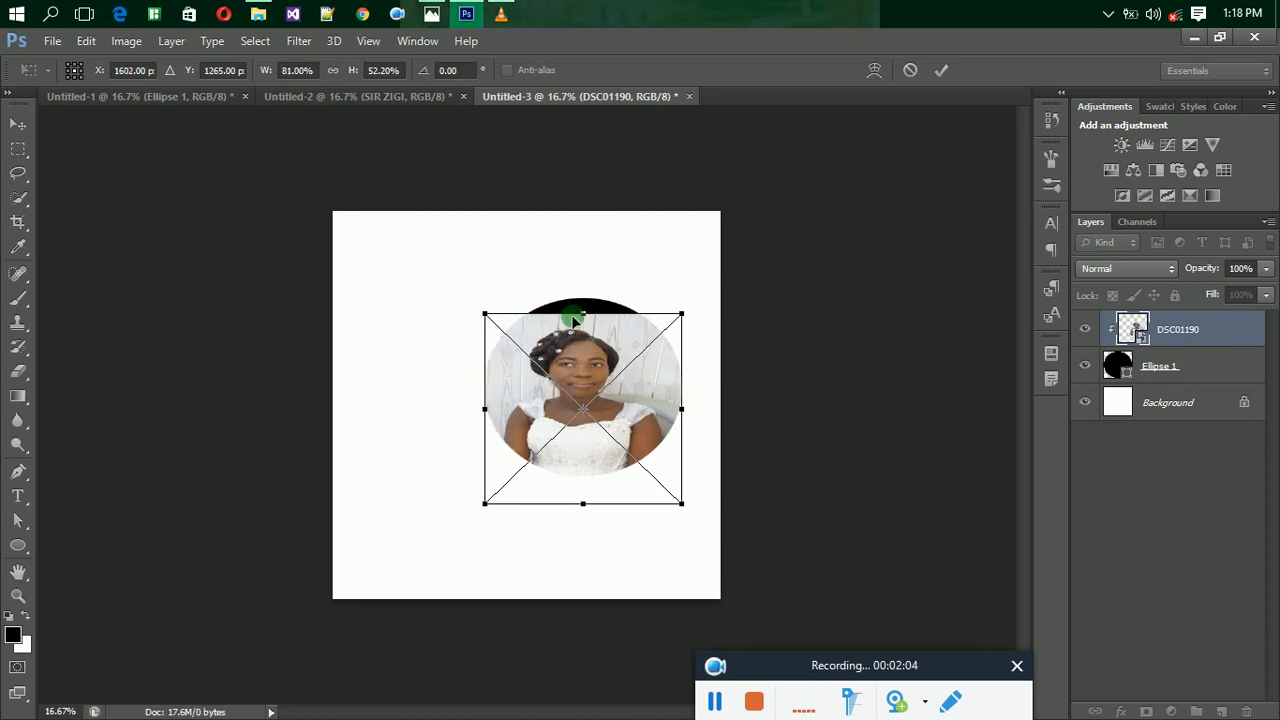
pyautogui.moveTo(587, 320); pyautogui.dragTo(584, 299)
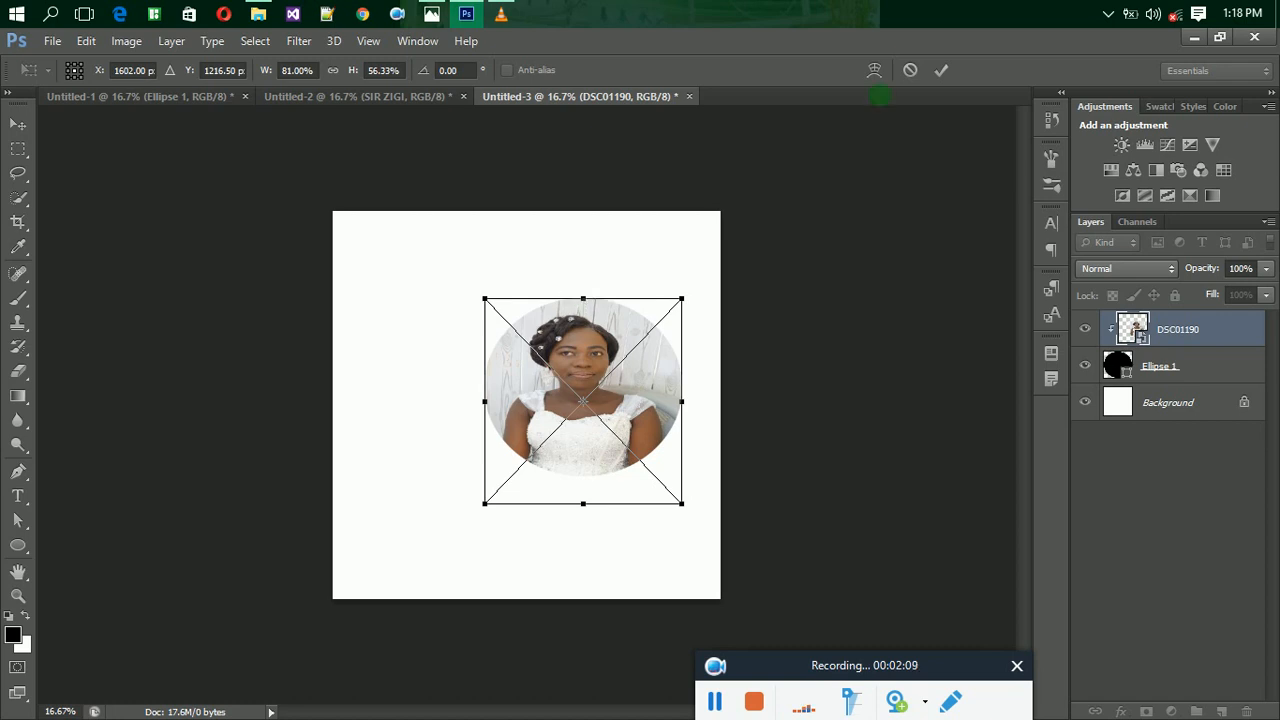
pyautogui.click(939, 71)
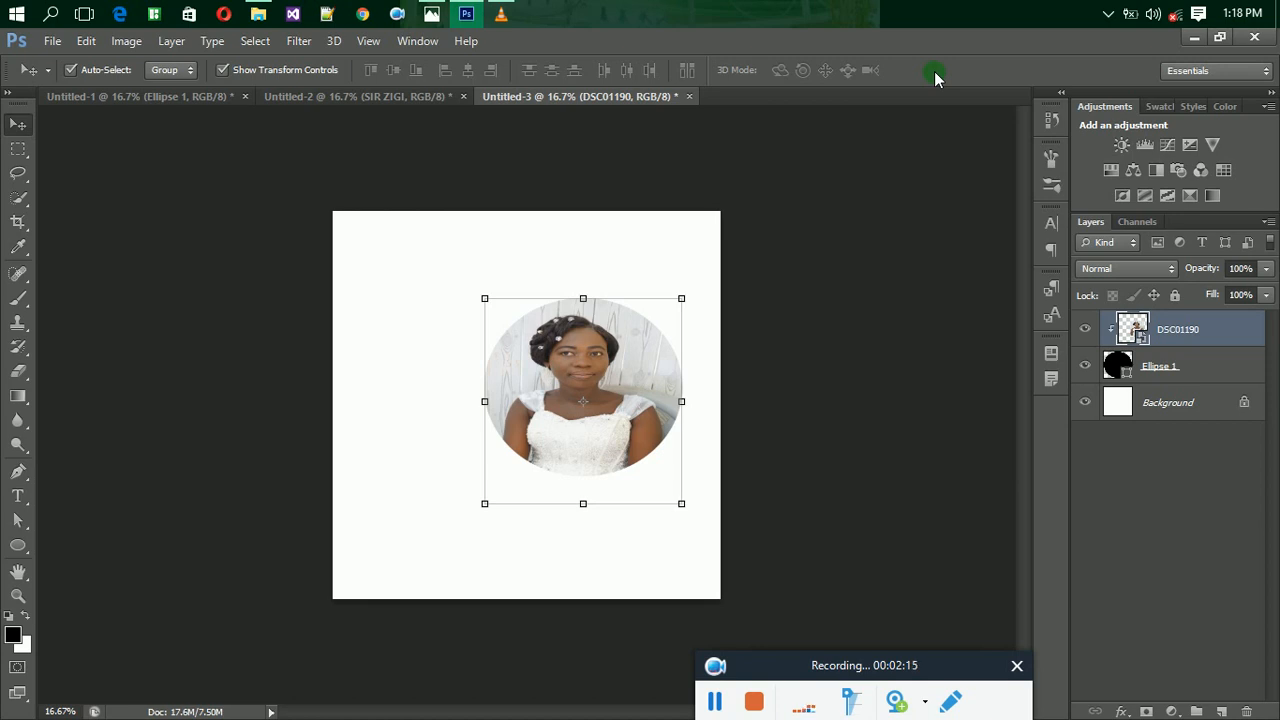
# Step: Stretch the clipped photo to 83.56% width and 63.50% height, and move it together with its ellipse to the canvas's upper centre
pyautogui.hotkey('ctrl', '+')
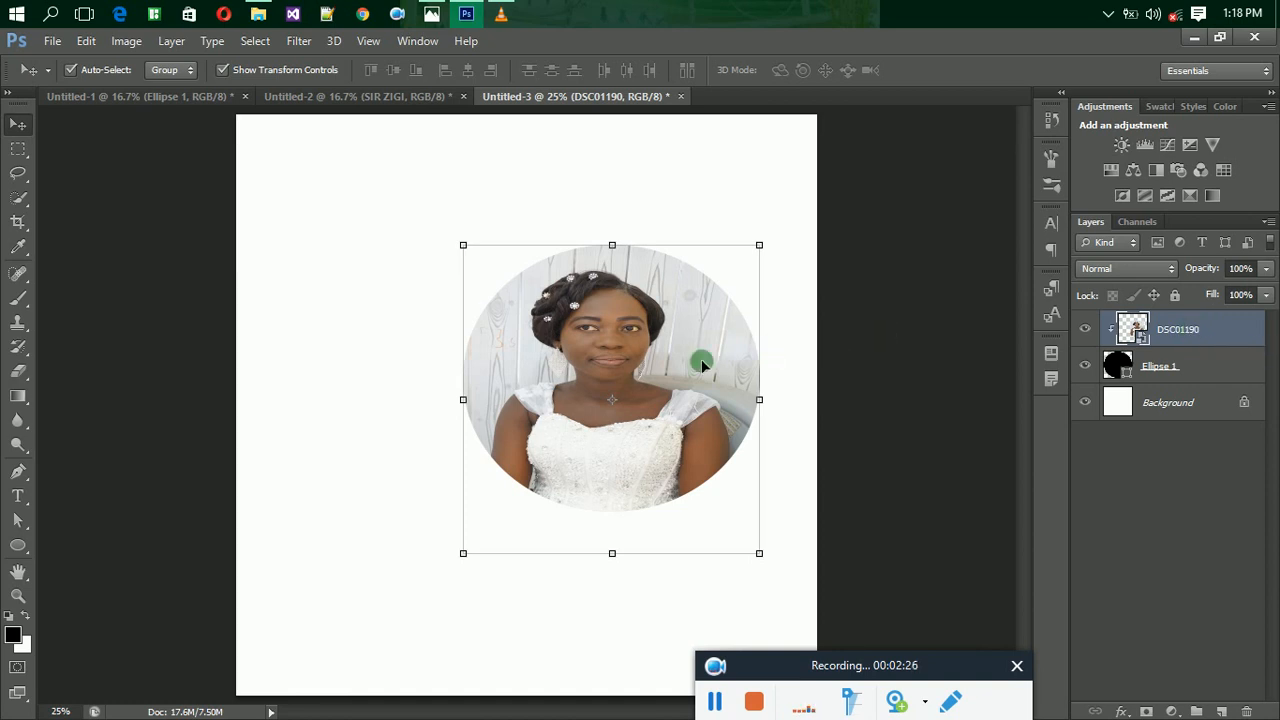
pyautogui.moveTo(668, 358)
pyautogui.mouseDown()
pyautogui.moveTo(661, 312)
pyautogui.moveTo(613, 289)
pyautogui.moveTo(673, 354)
pyautogui.mouseUp()
pyautogui.moveTo(763, 410); pyautogui.dragTo(767, 410)
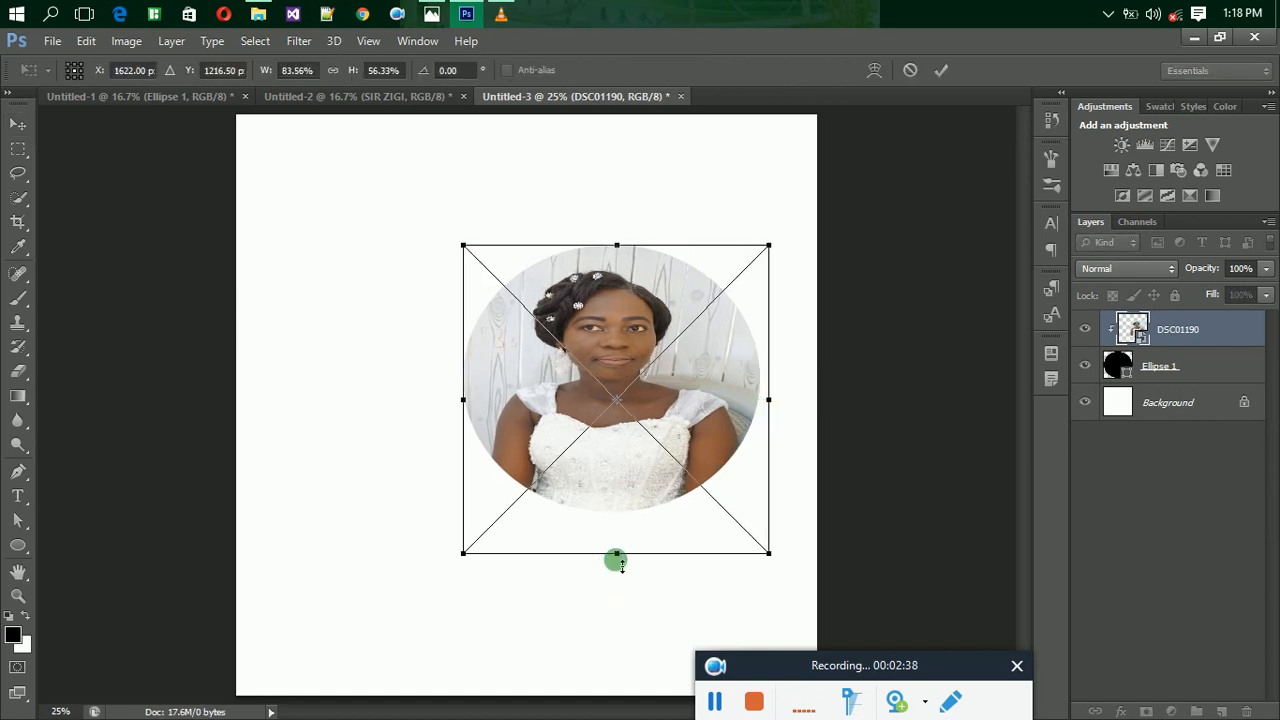
pyautogui.moveTo(616, 573); pyautogui.dragTo(618, 599)
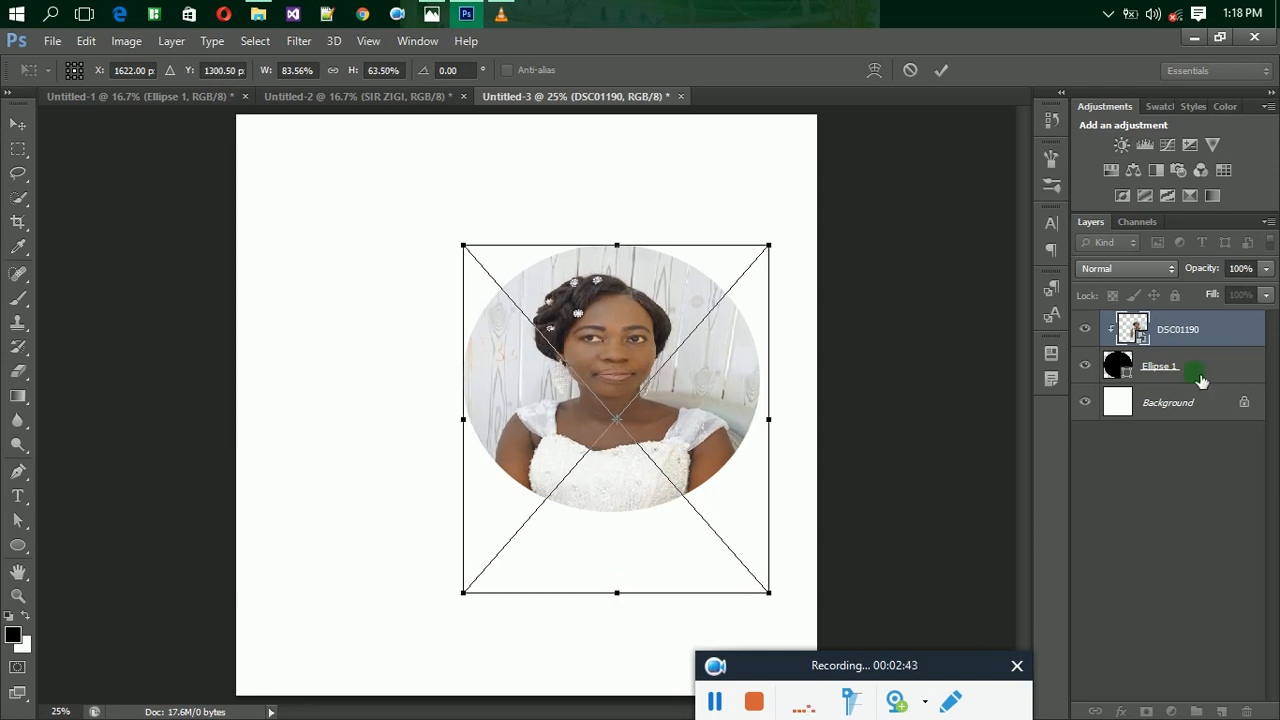
pyautogui.press('Return')
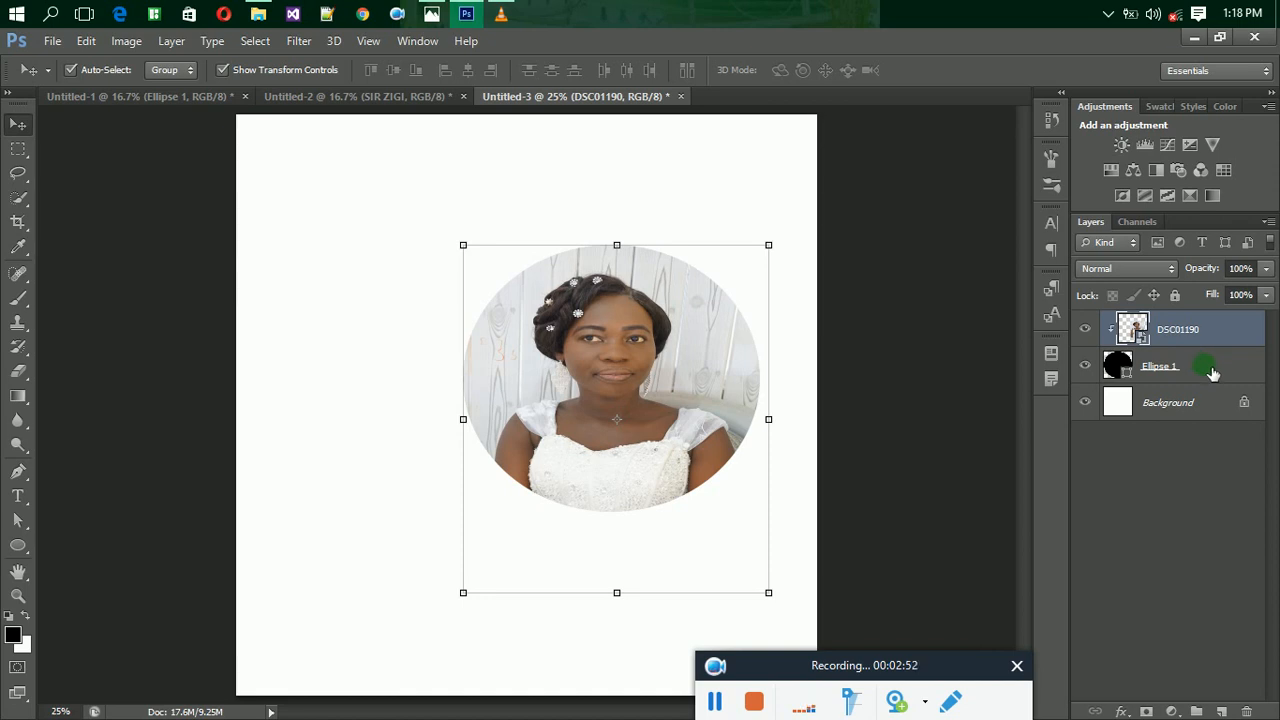
pyautogui.keyDown('shift'); pyautogui.click(1212, 372); pyautogui.keyUp('shift')
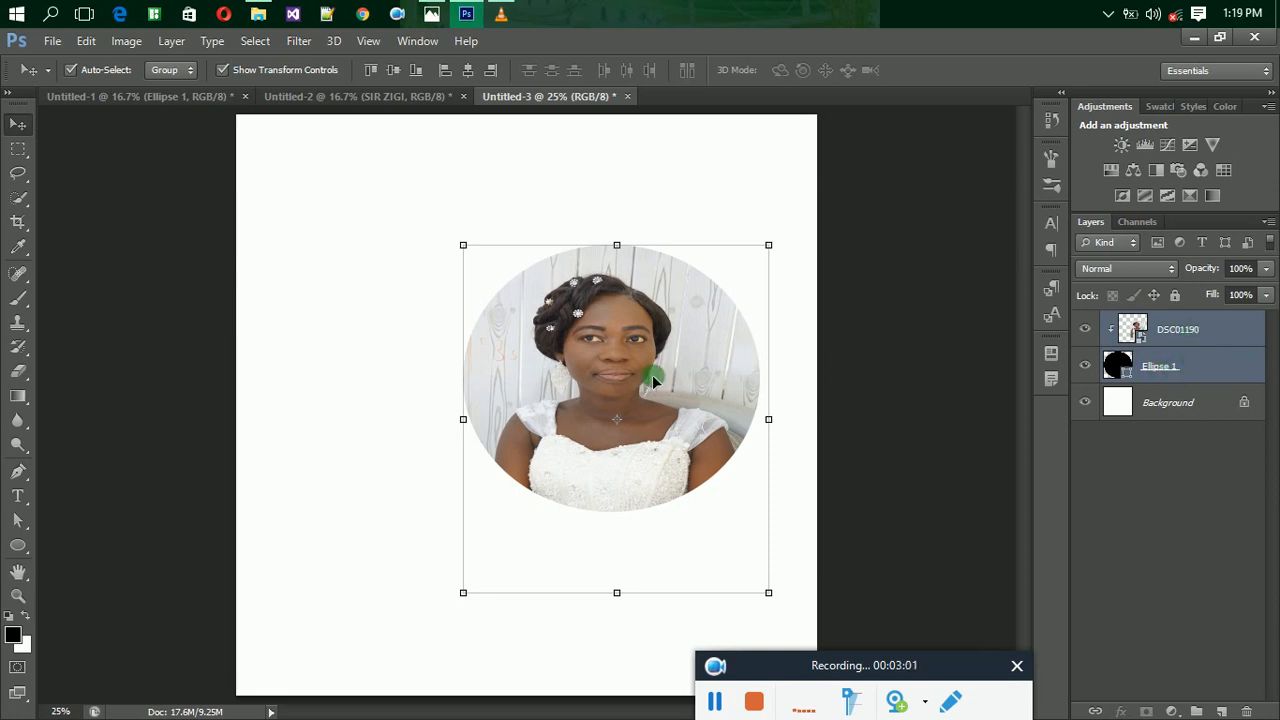
pyautogui.moveTo(652, 380); pyautogui.dragTo(578, 265)
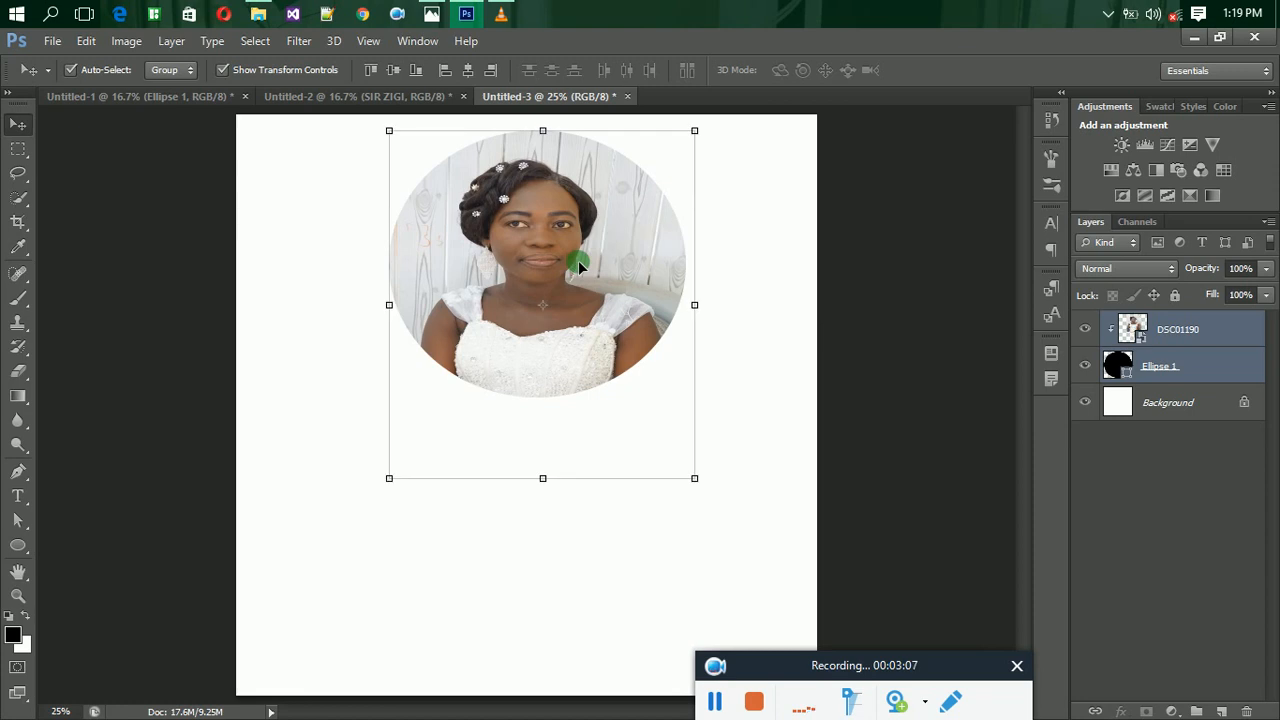
# Step: Draw a black rectangle about 2800 px by 536 px across the canvas and move it to the canvas's bottom edge
pyautogui.click(19, 550)
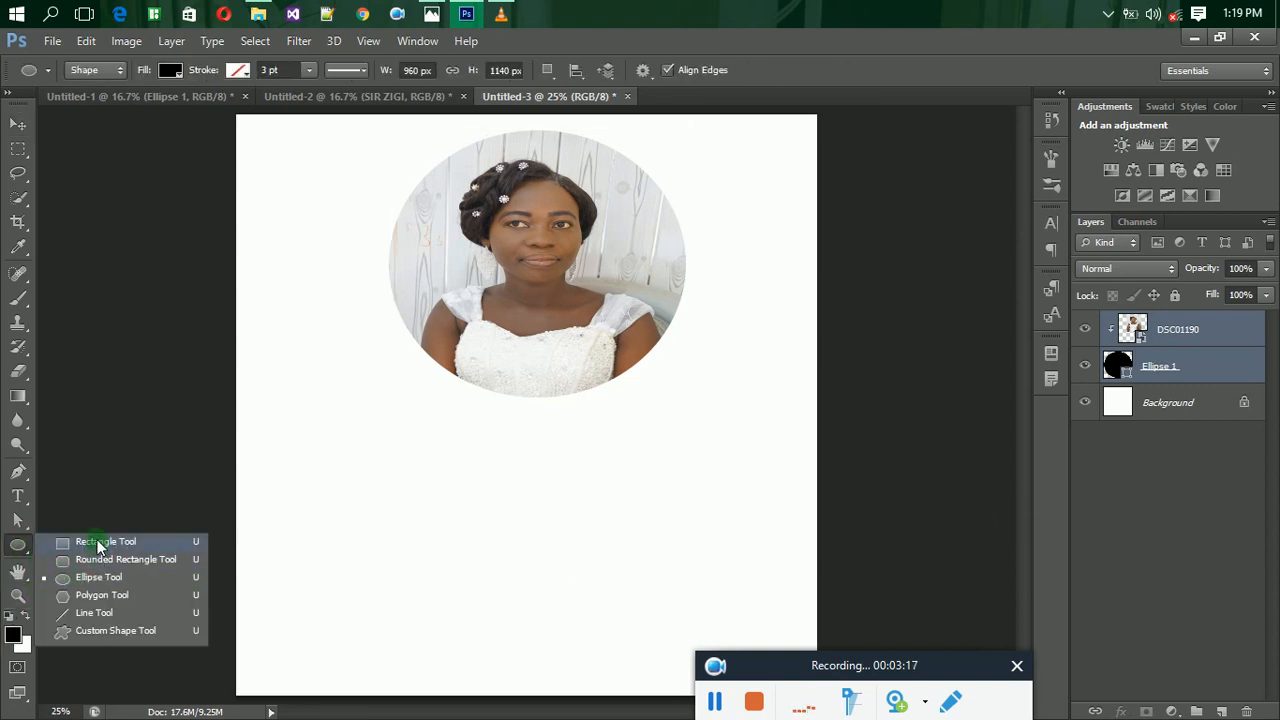
pyautogui.click(98, 541)
pyautogui.moveTo(456, 482); pyautogui.dragTo(848, 577)
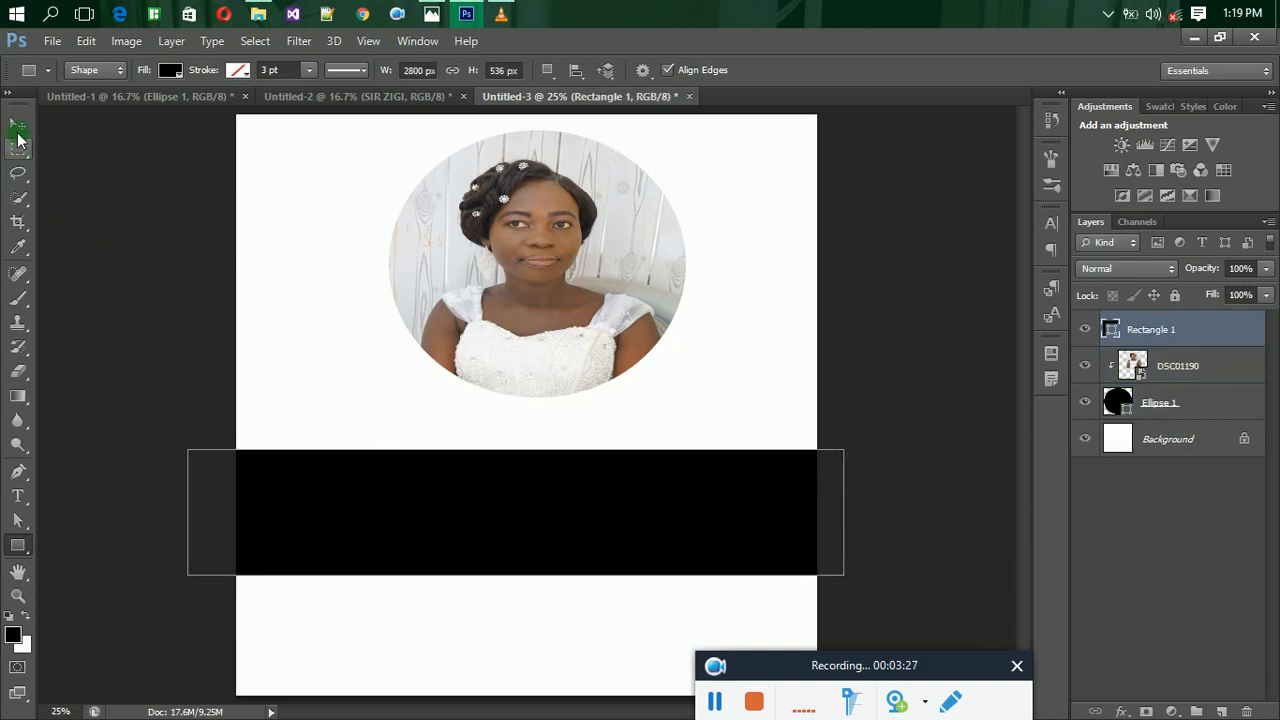
pyautogui.click(18, 125)
pyautogui.moveTo(329, 494); pyautogui.dragTo(369, 626)
pyautogui.moveTo(368, 650); pyautogui.dragTo(366, 647)
# Step: Enlarge the photo and ellipse layers together to 139.89% width and 151.58% height, and centre them above the black band
pyautogui.click(507, 277)
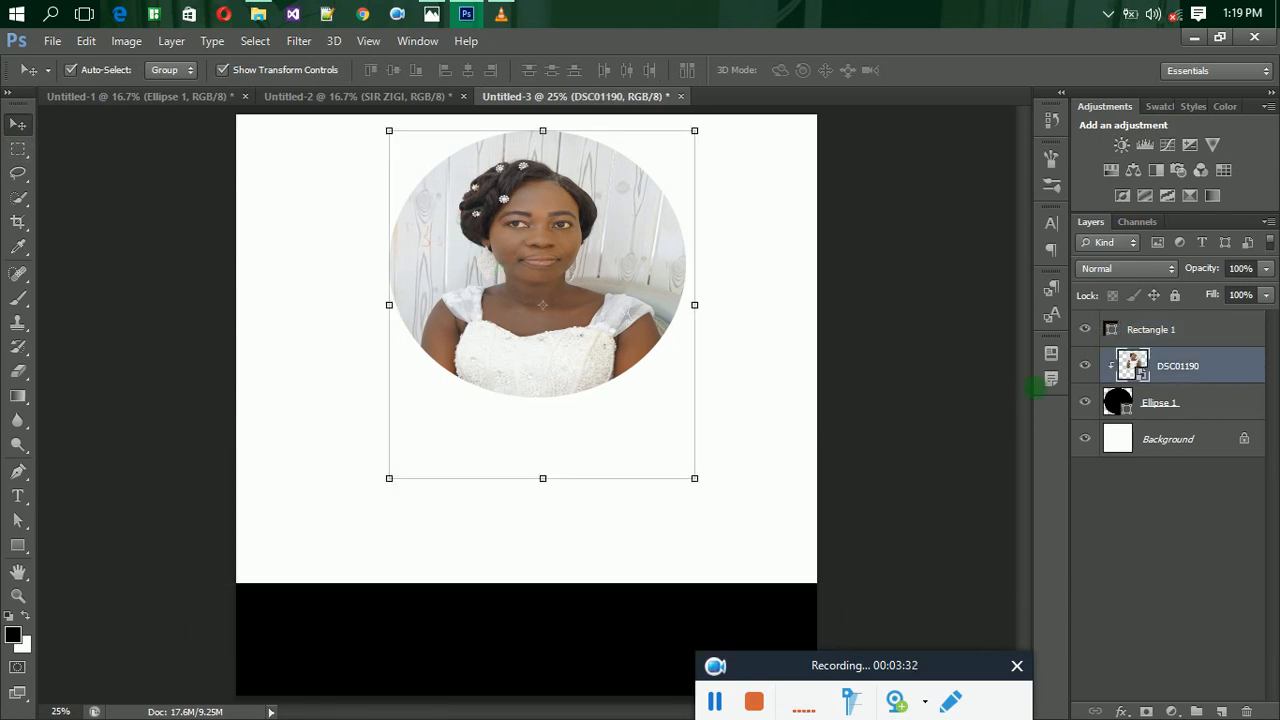
pyautogui.keyDown('shift'); pyautogui.click(1135, 333); pyautogui.keyUp('shift')
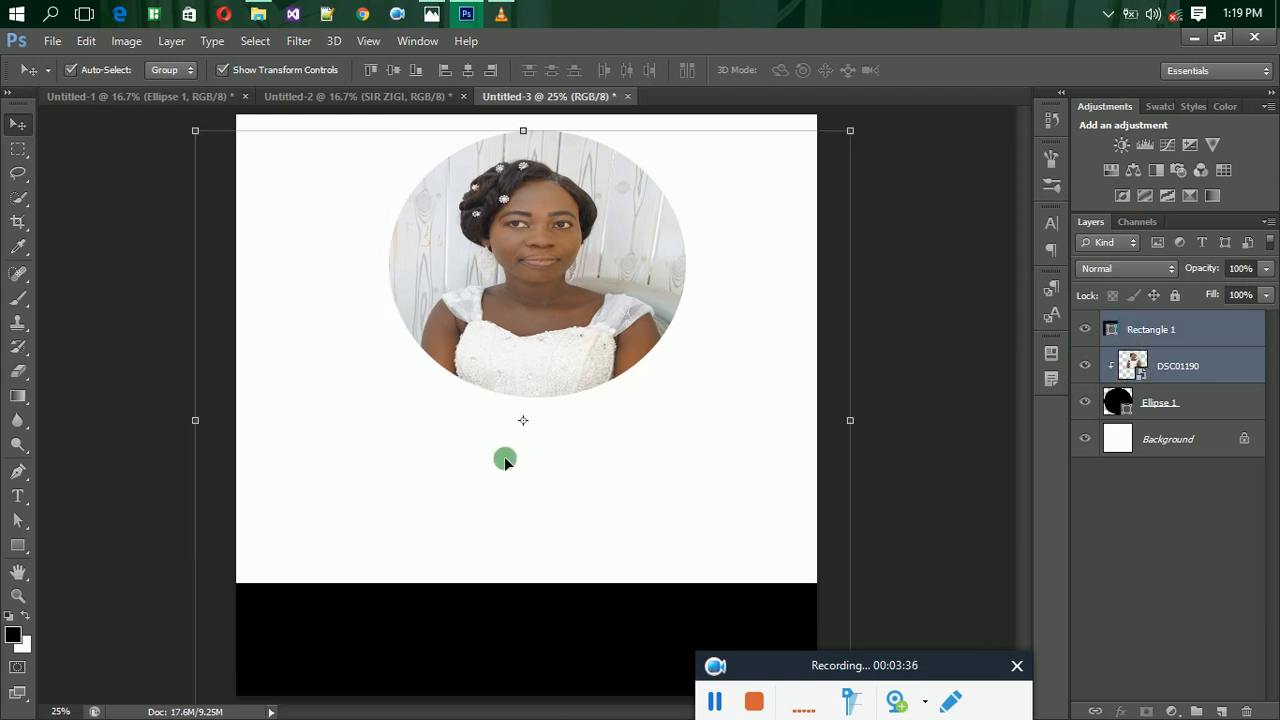
pyautogui.click(1165, 370)
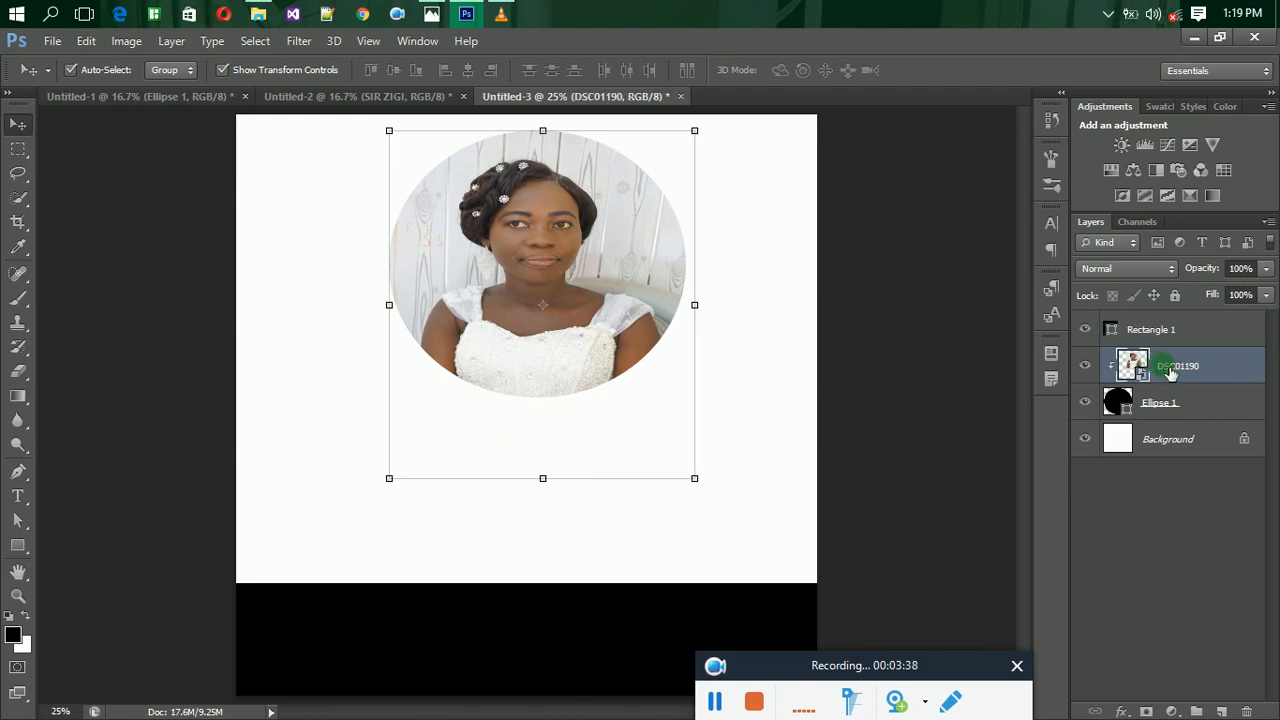
pyautogui.keyDown('shift'); pyautogui.click(1174, 414); pyautogui.keyUp('shift')
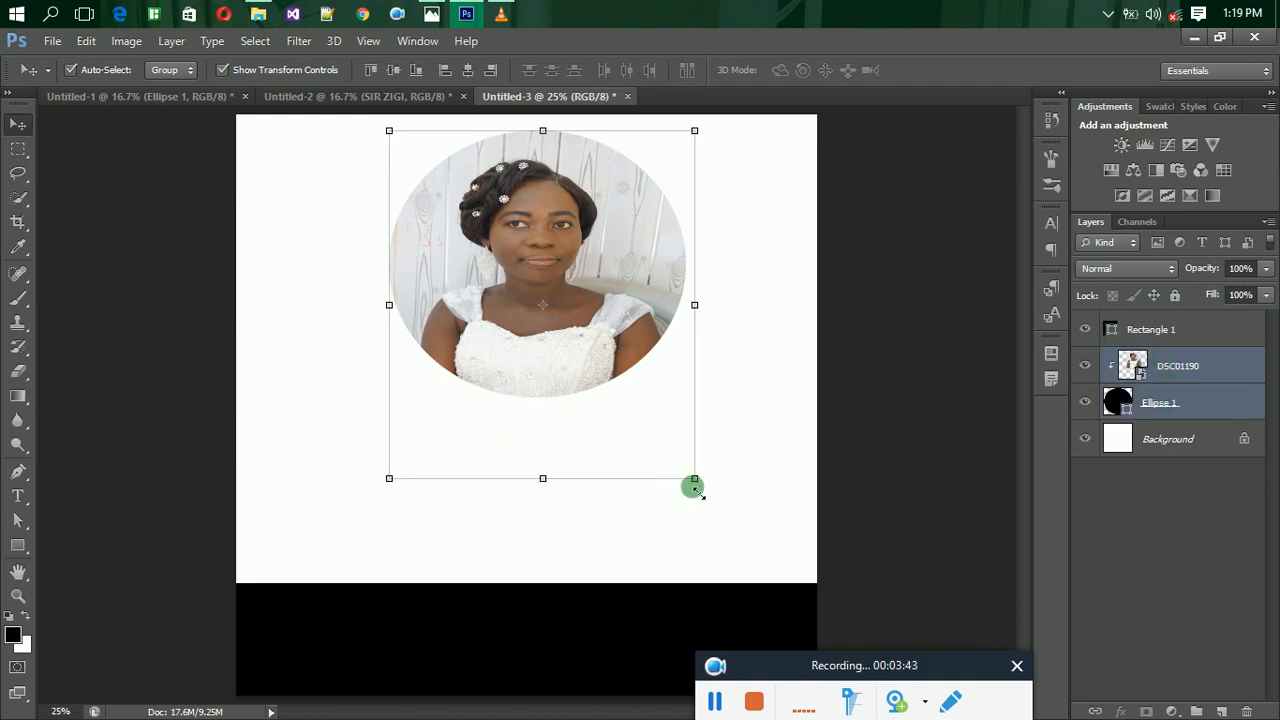
pyautogui.moveTo(694, 486); pyautogui.dragTo(816, 658)
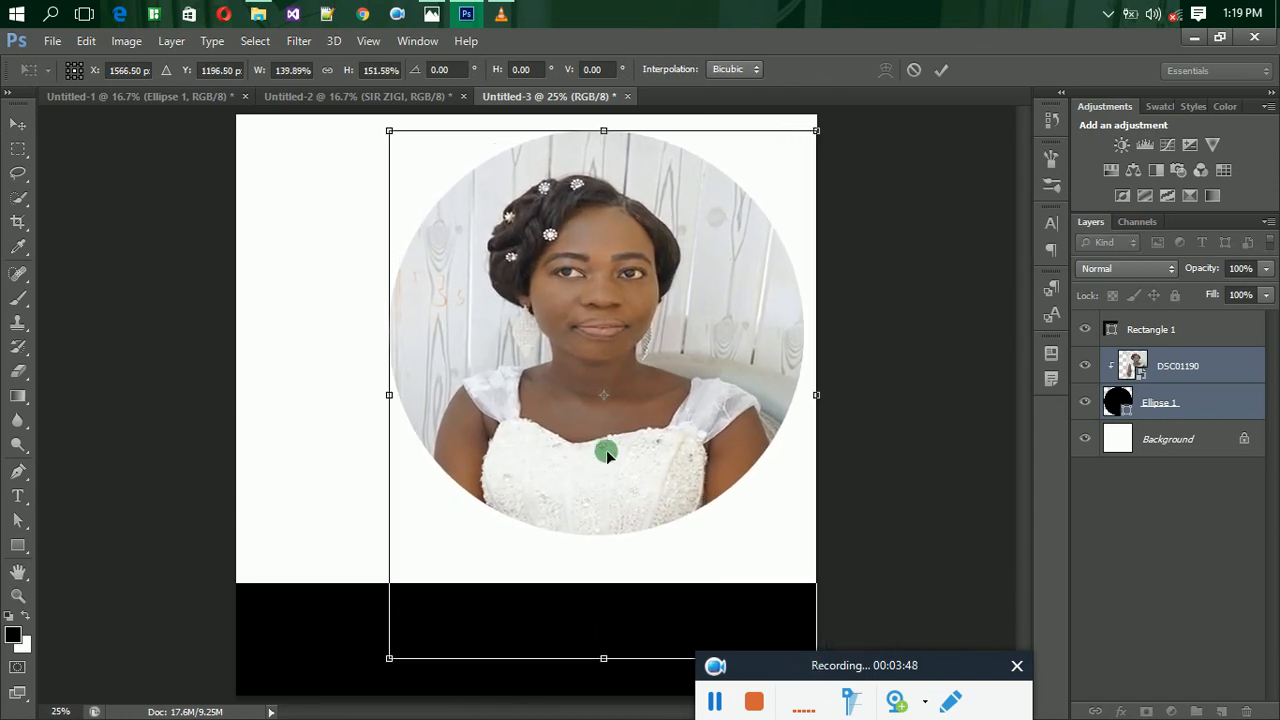
pyautogui.moveTo(607, 451); pyautogui.dragTo(540, 464)
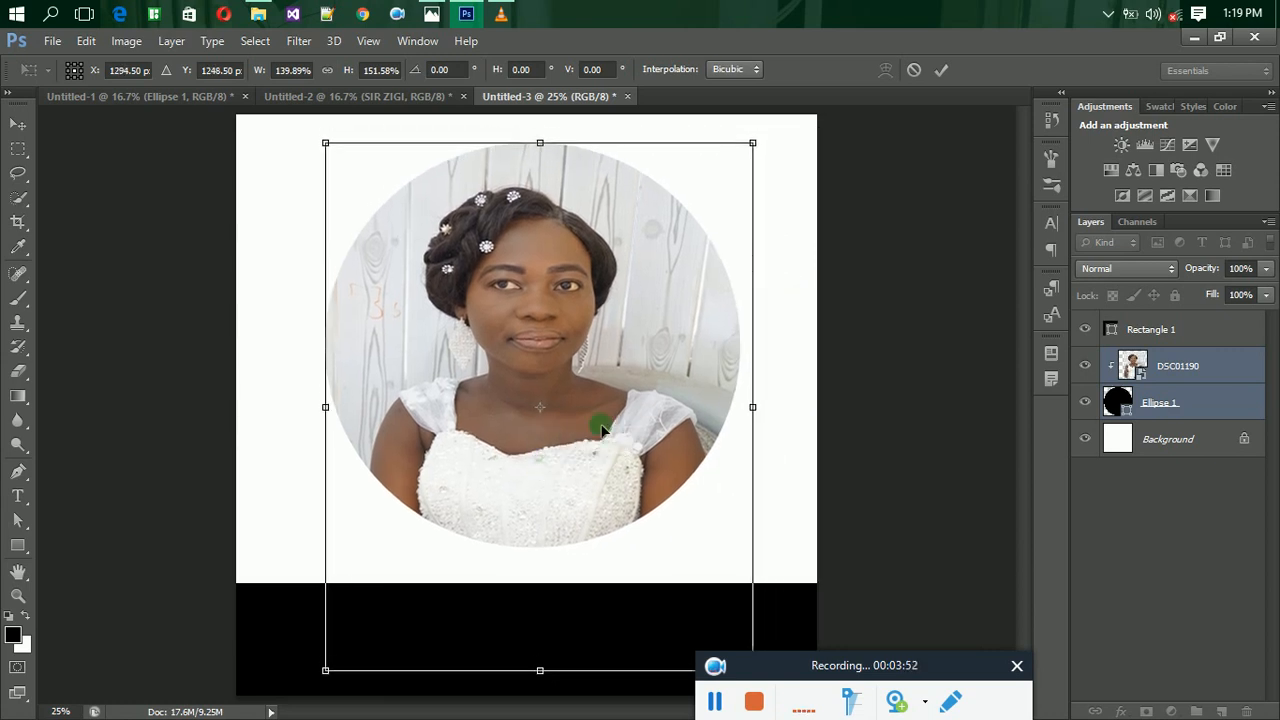
pyautogui.click(941, 70)
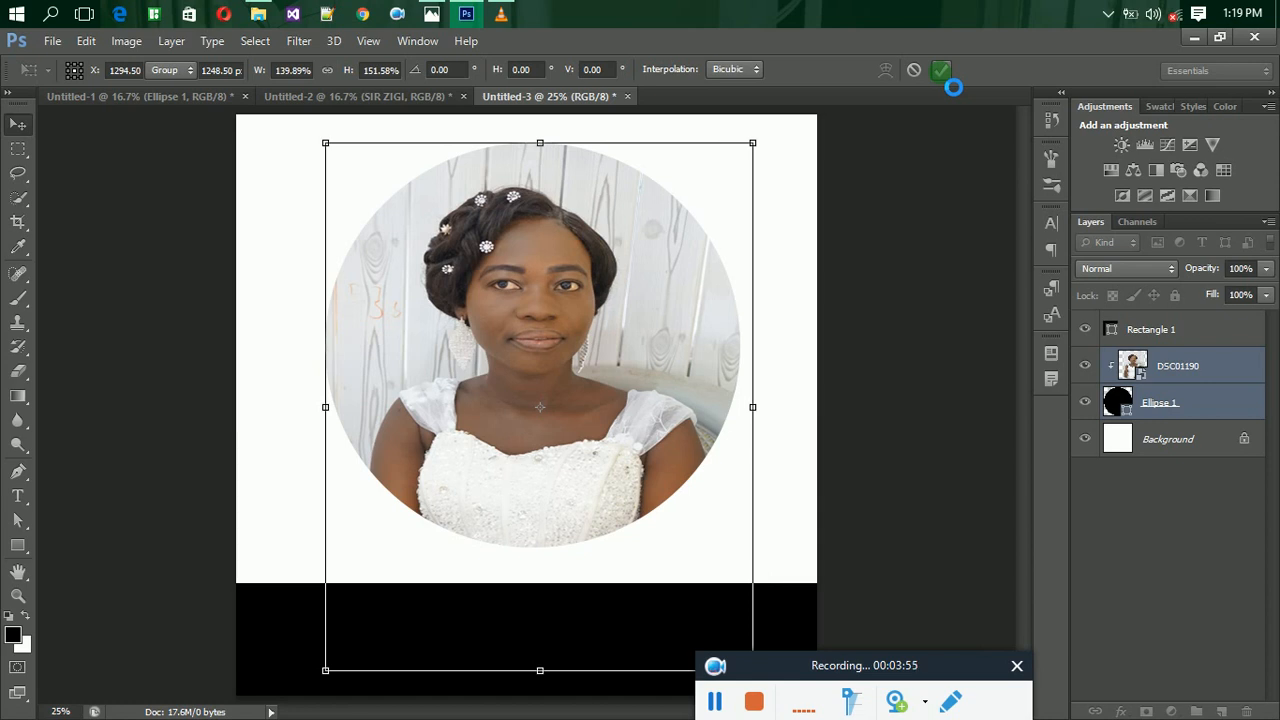
# Step: Add the text HAPPY BIRTHDAY on the black band in Arial Black, 48 pt
pyautogui.hotkey('ctrl', '-')
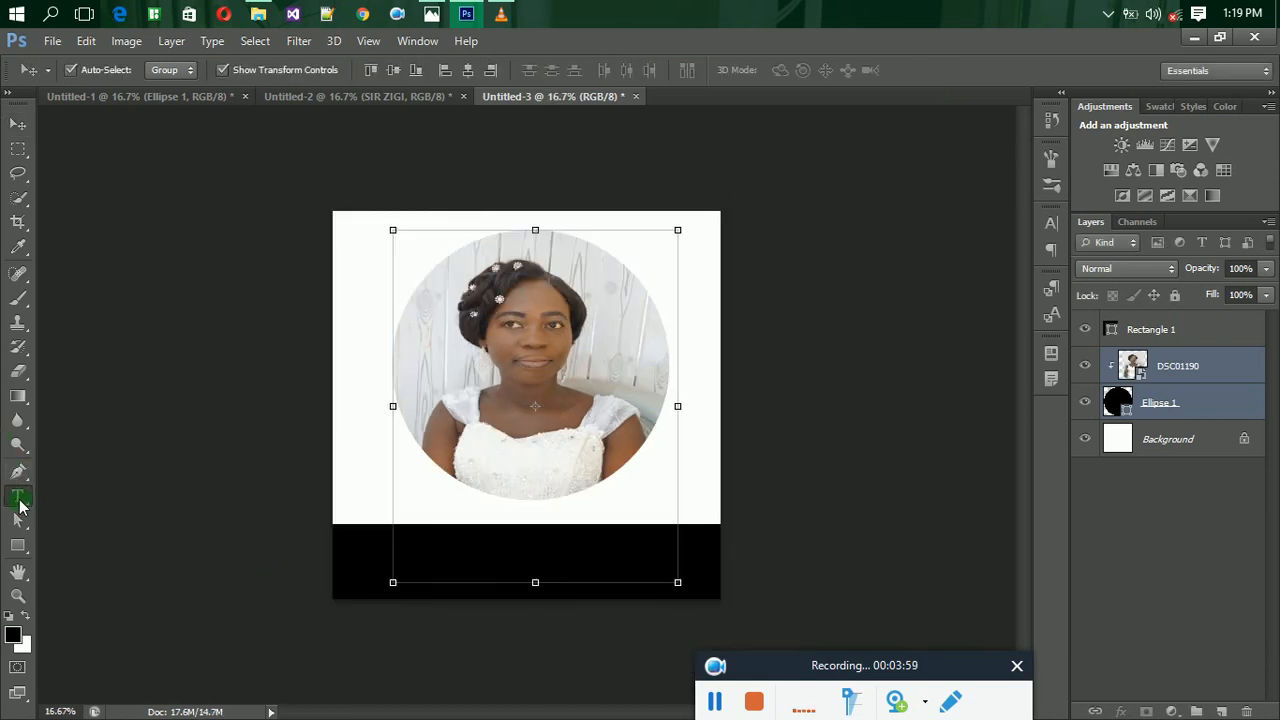
pyautogui.click(18, 497)
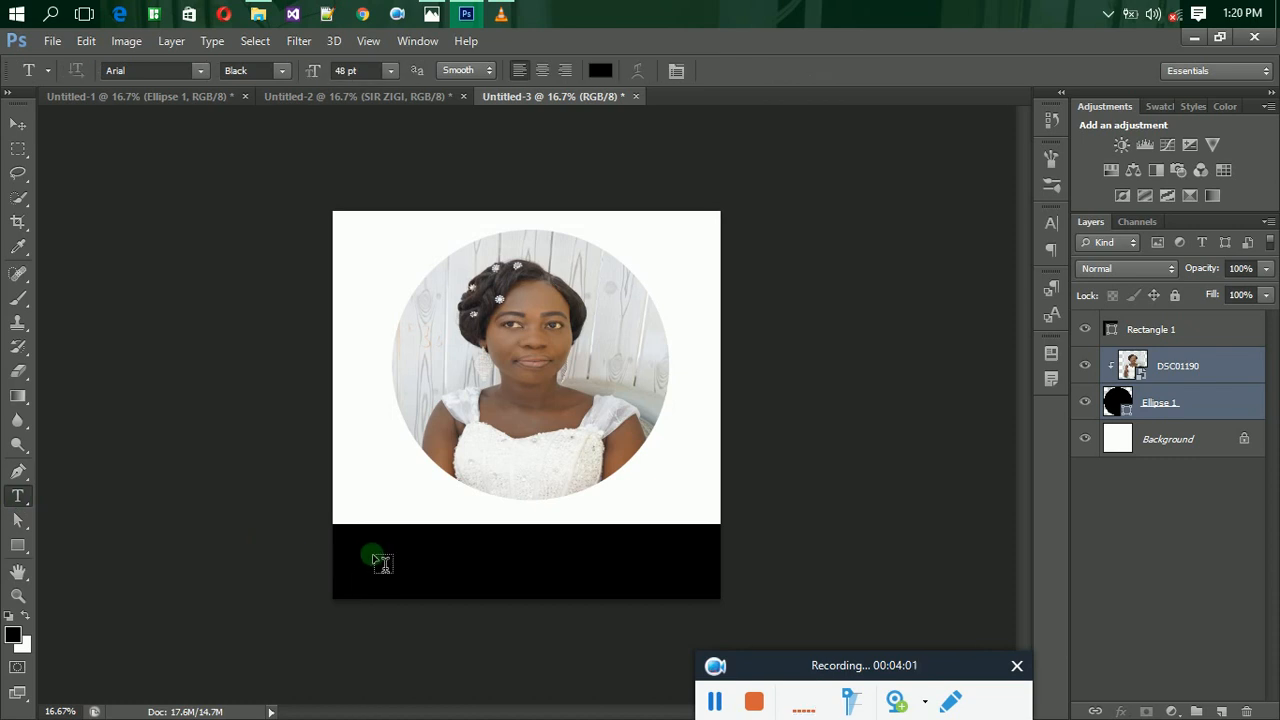
pyautogui.click(375, 558)
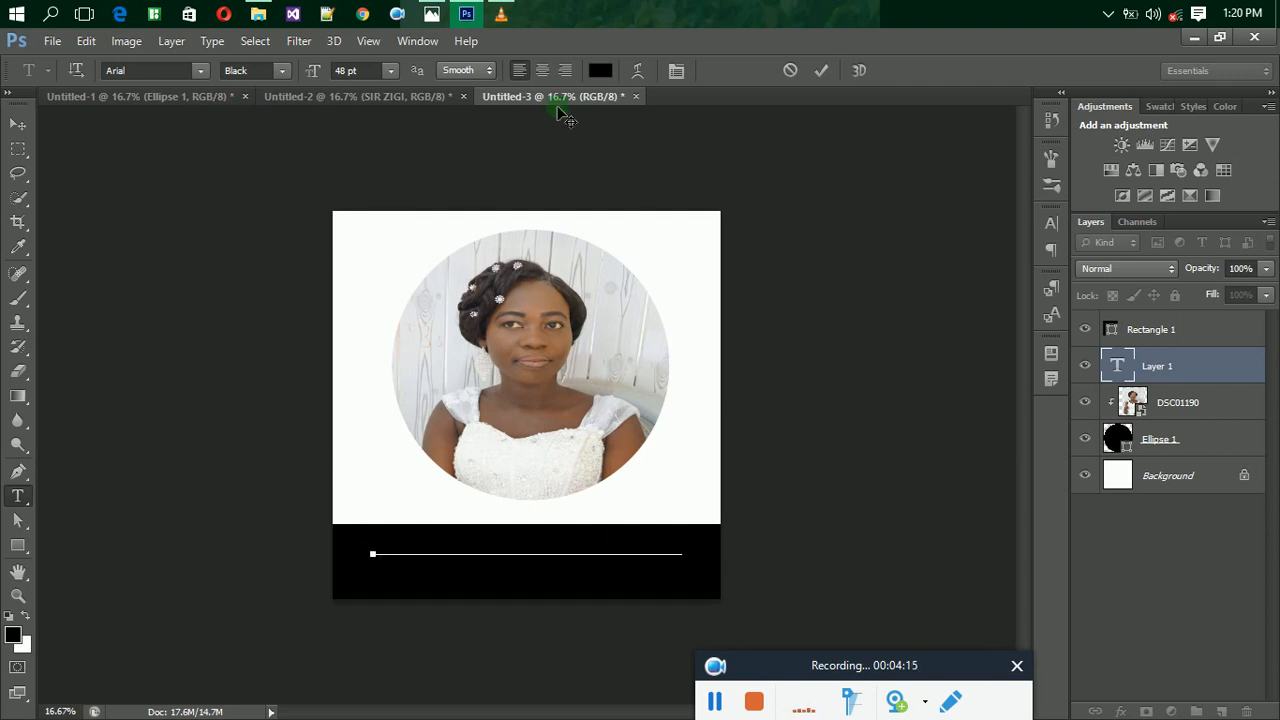
pyautogui.click(817, 72)
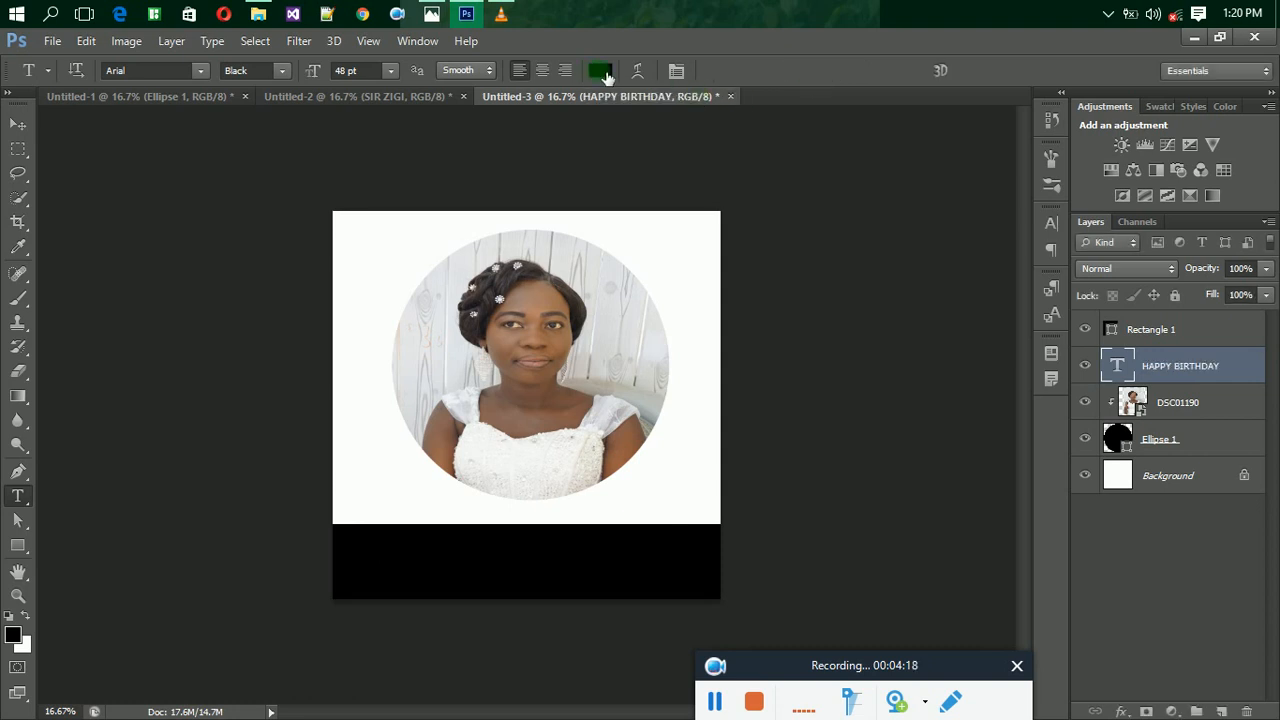
# Step: Change the HAPPY BIRTHDAY text colour to blue, hex 146fe5
pyautogui.click(601, 71)
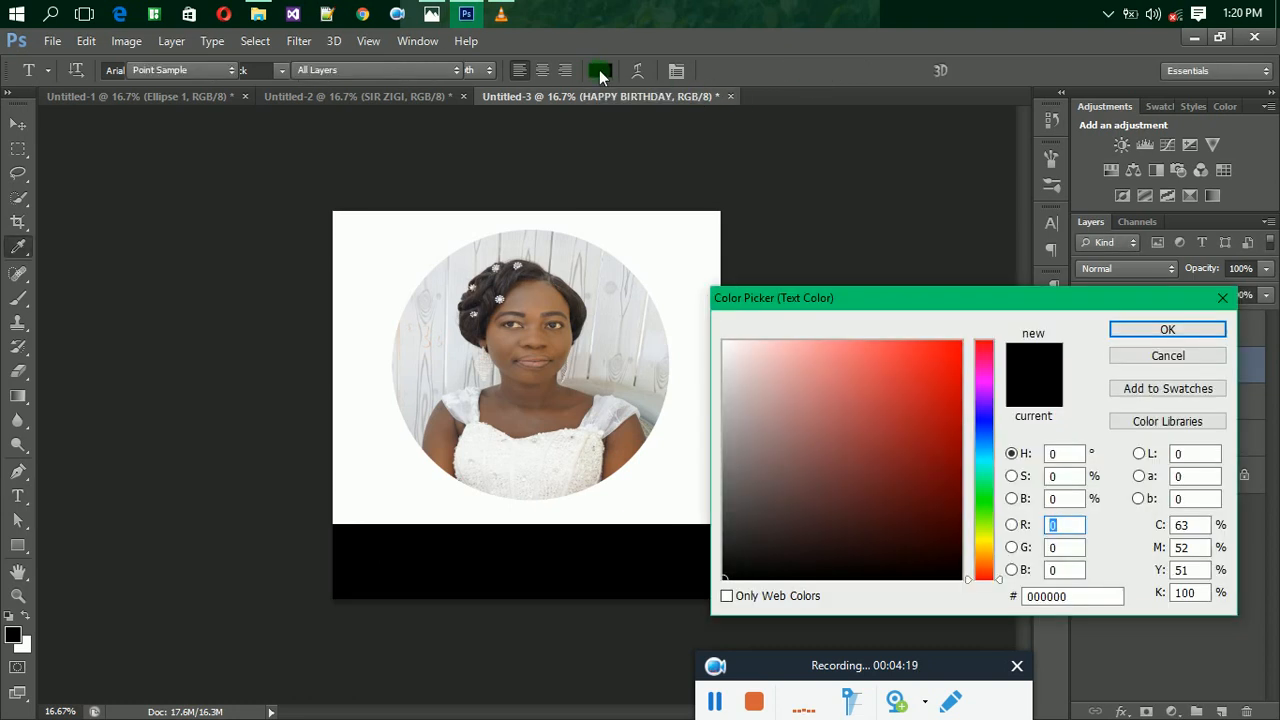
pyautogui.click(939, 398)
pyautogui.click(931, 390)
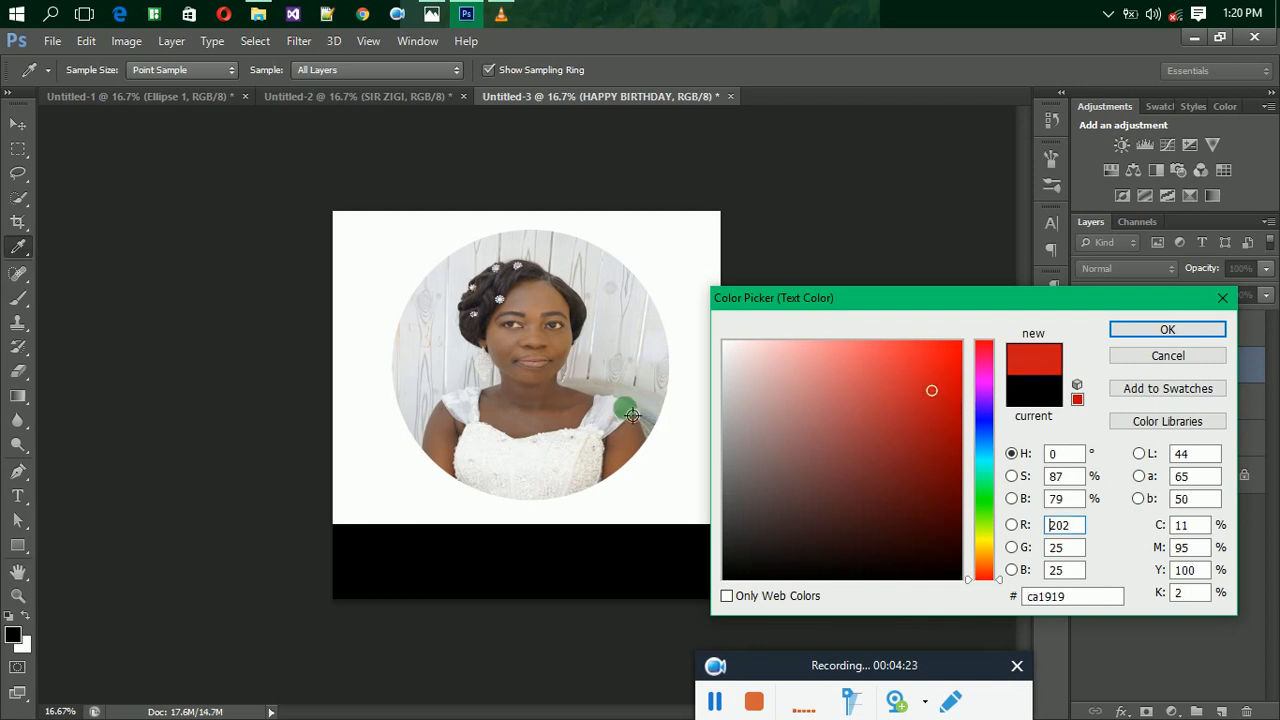
pyautogui.click(639, 348)
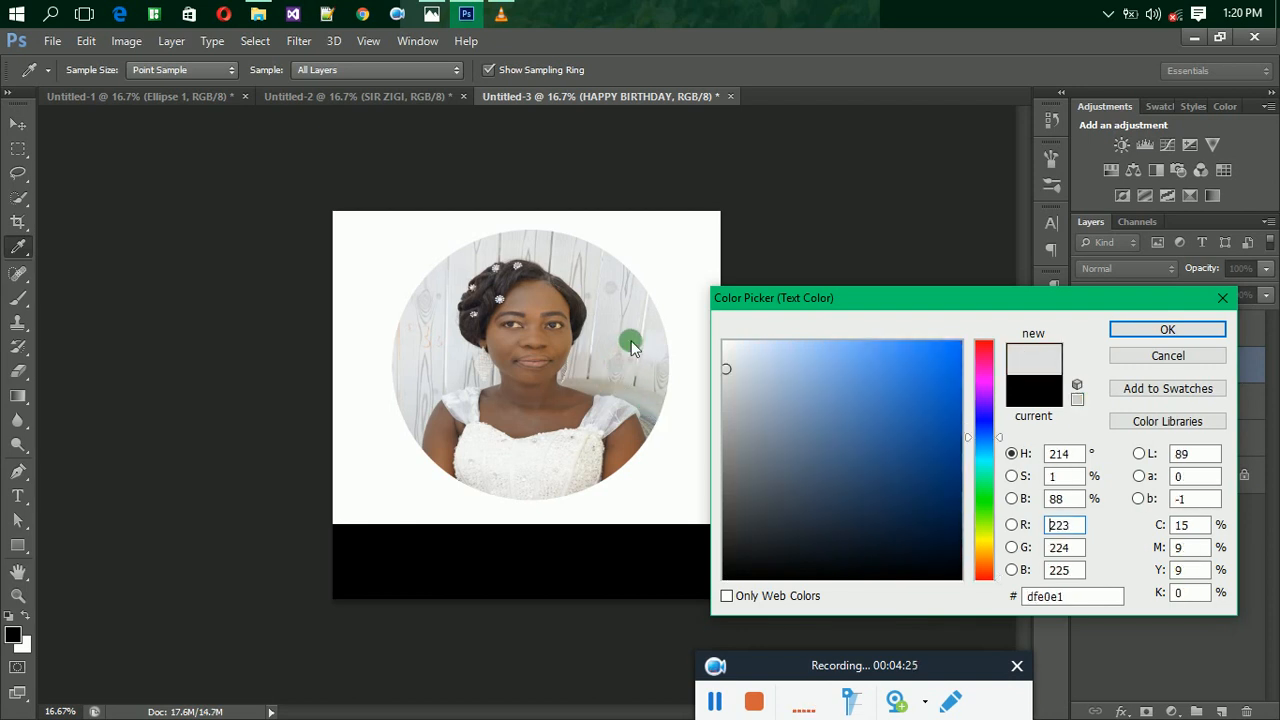
pyautogui.click(941, 365)
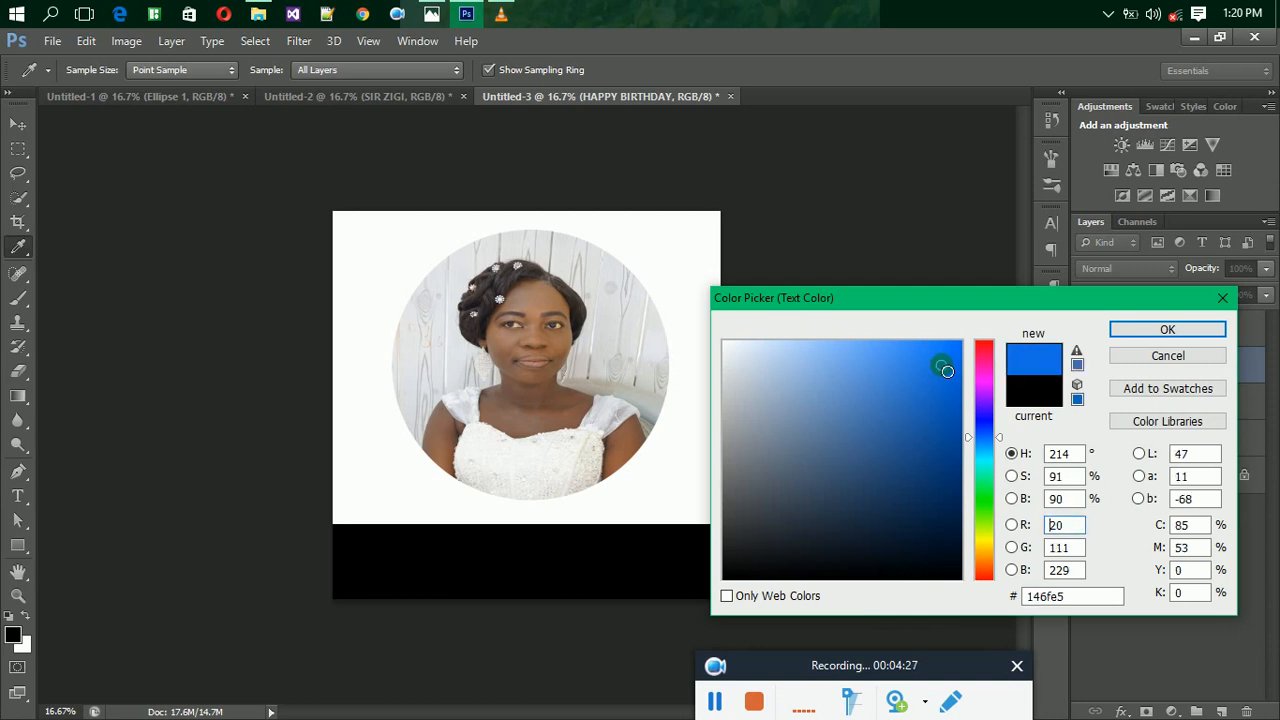
pyautogui.click(1165, 330)
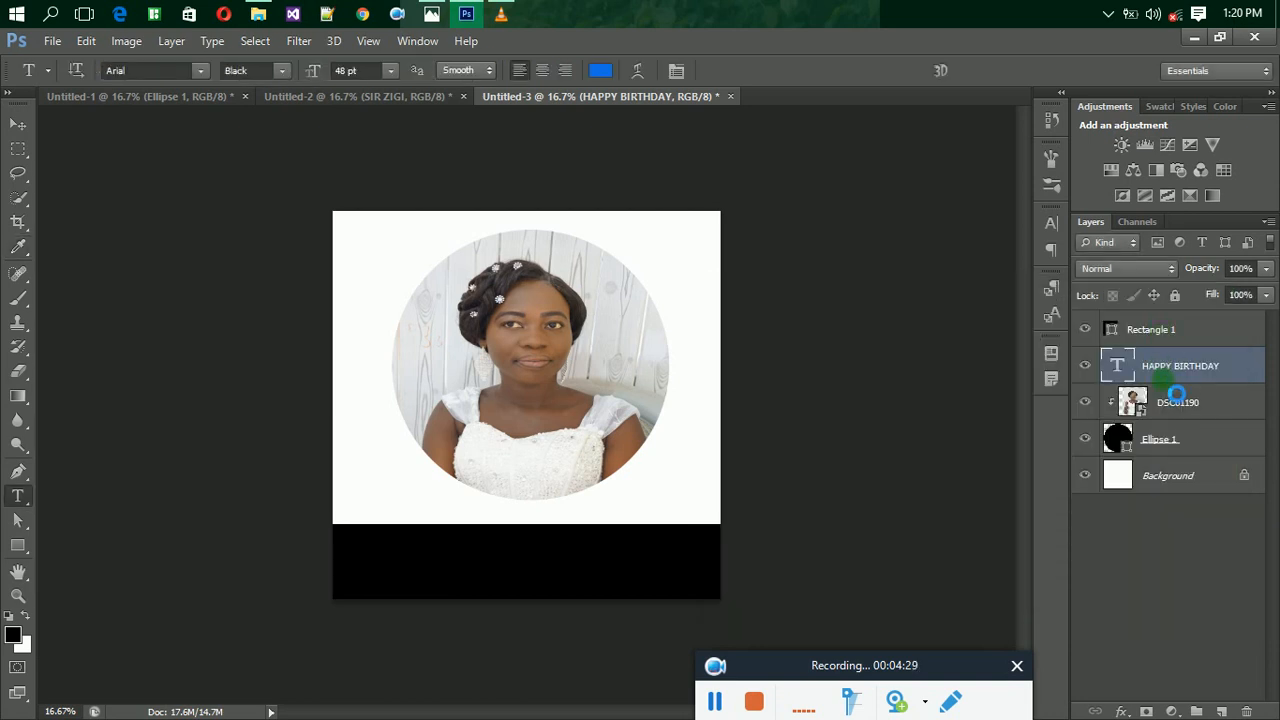
# Step: Move the HAPPY BIRTHDAY layer above the black rectangle and recolour its text light grey dadcde, sampled from the photo's background
pyautogui.moveTo(1188, 378); pyautogui.dragTo(1175, 330)
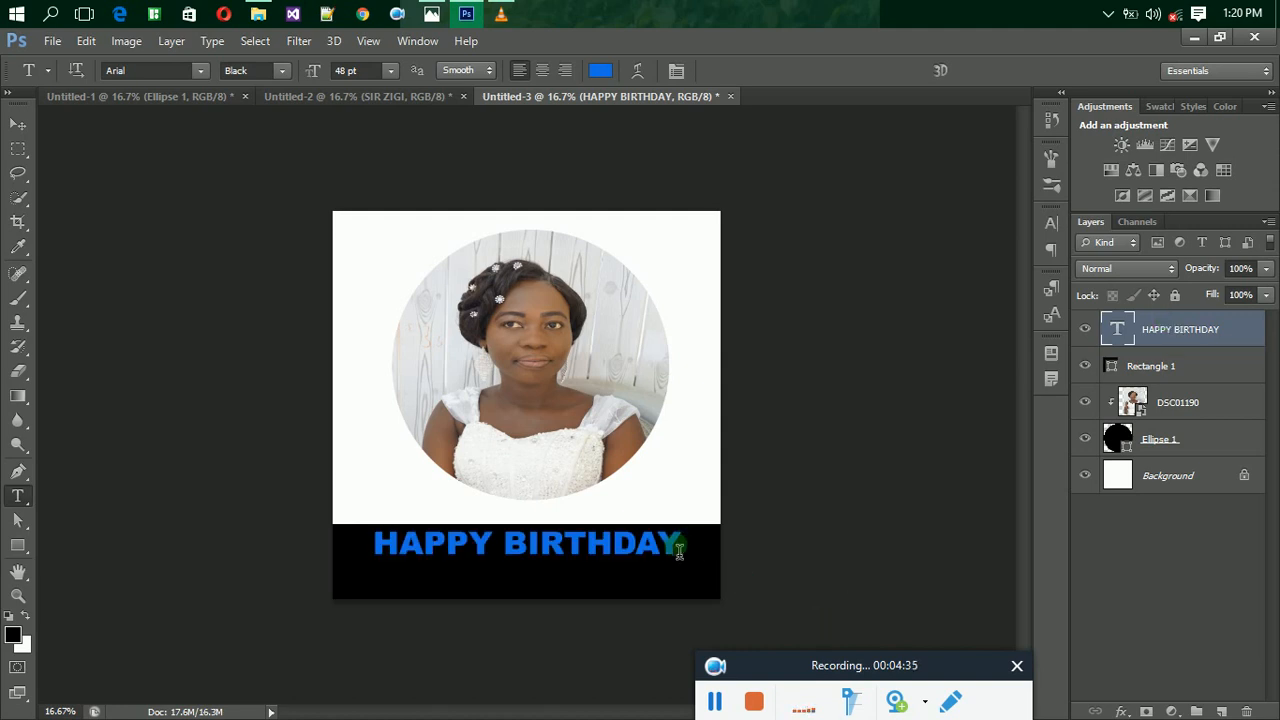
pyautogui.click(600, 71)
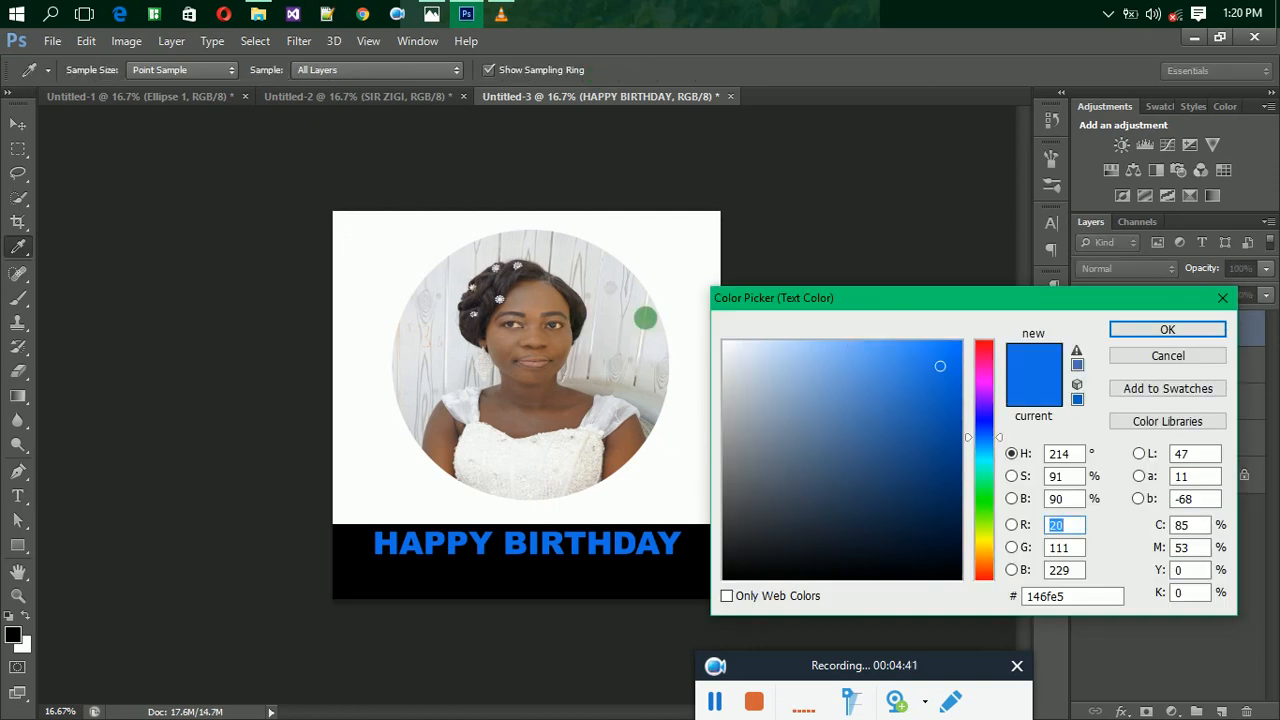
pyautogui.click(610, 322)
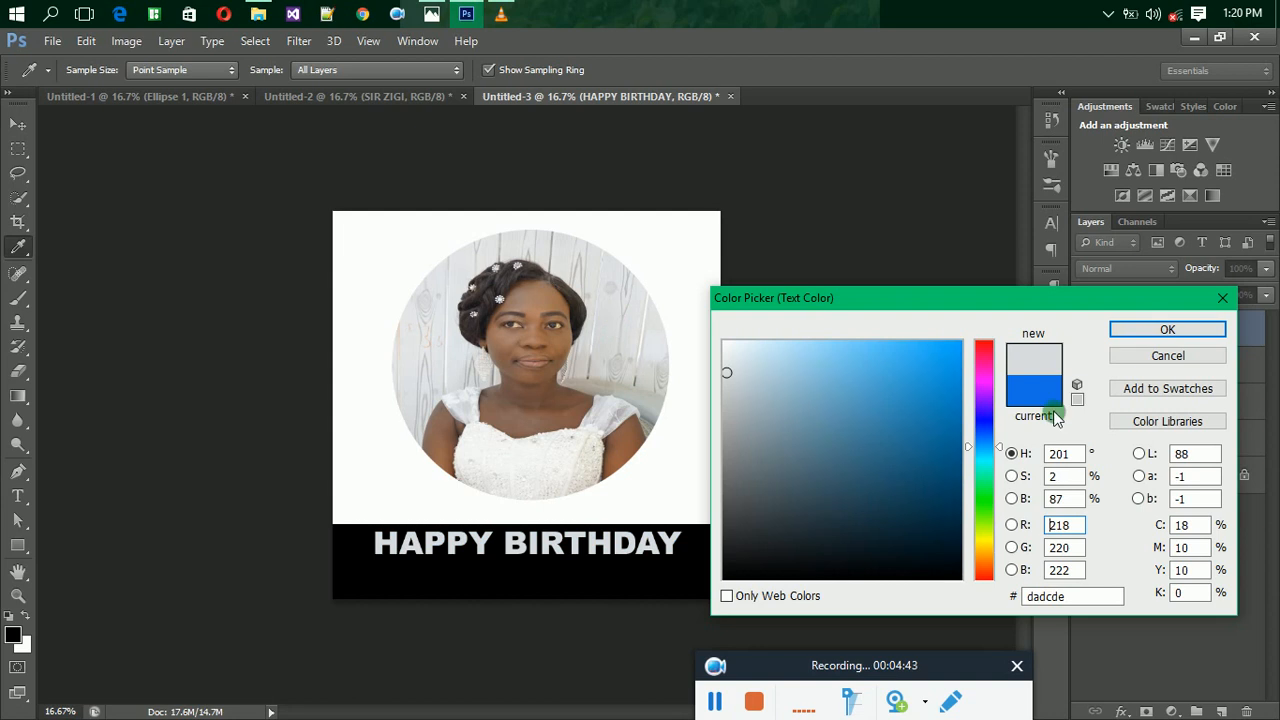
pyautogui.click(1163, 330)
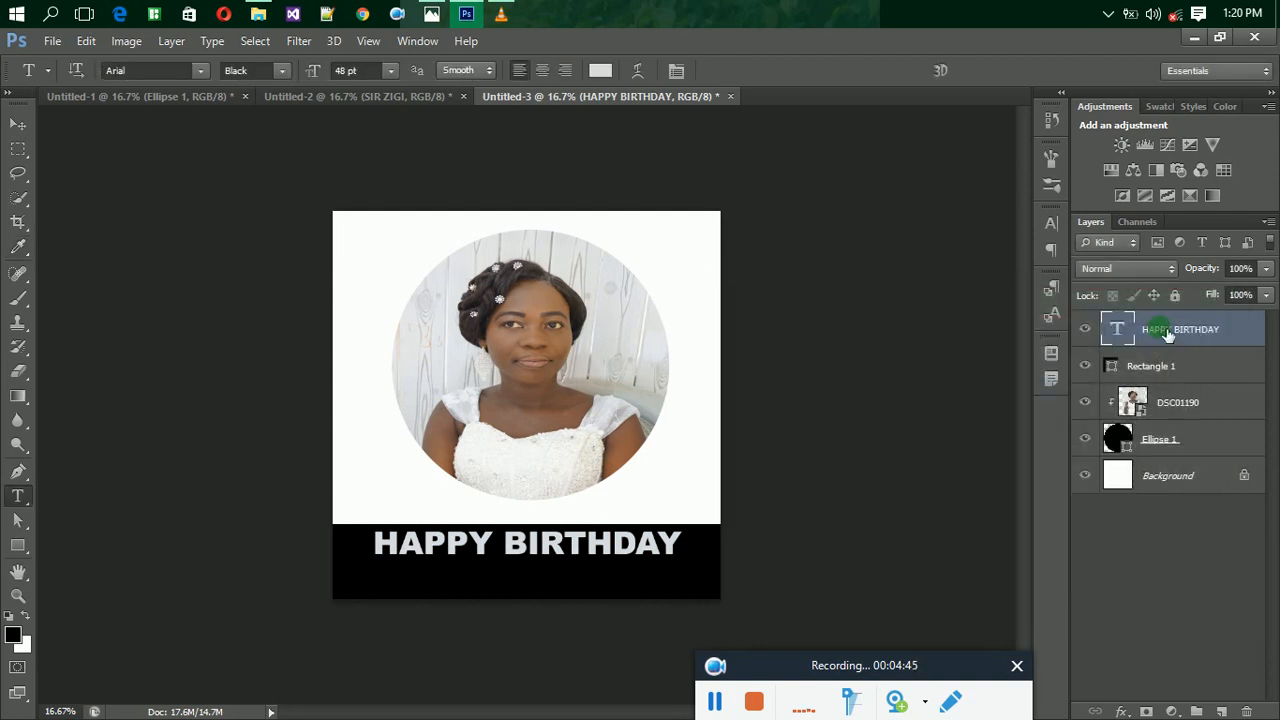
# Step: Widen the HAPPY BIRTHDAY caption to 110.03% and centre it in the upper half of the black band
pyautogui.click(20, 125)
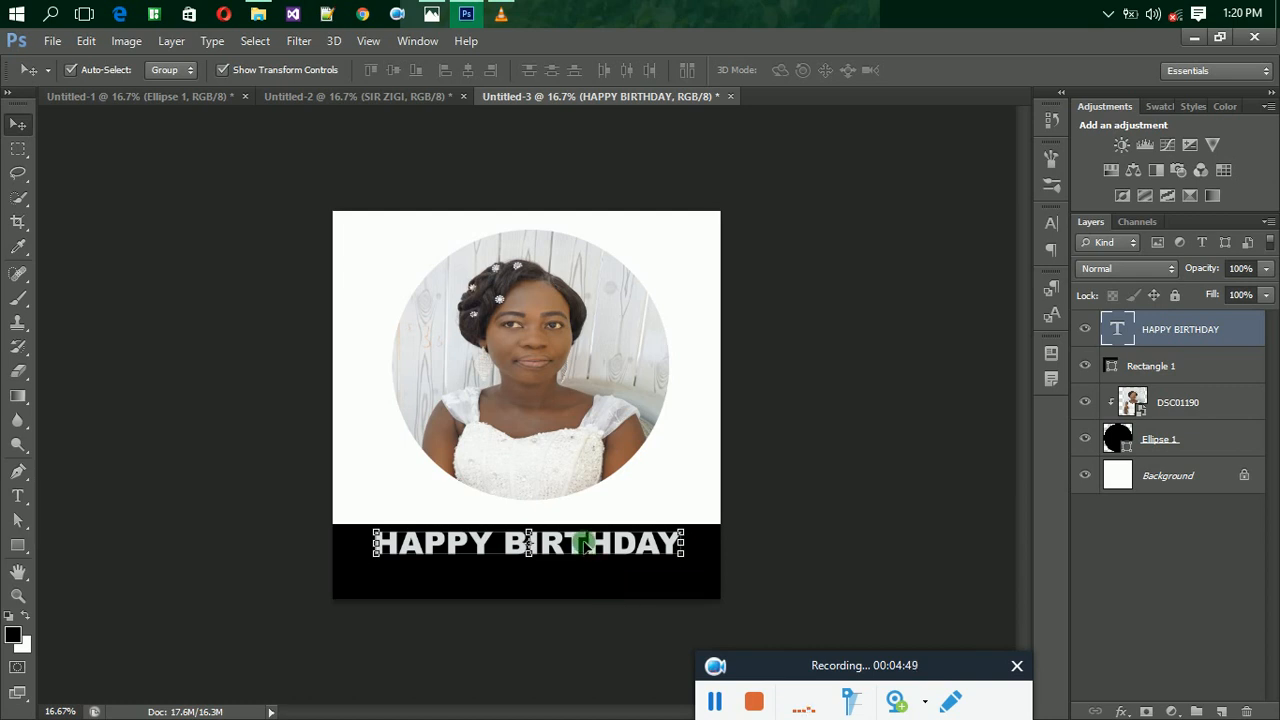
pyautogui.moveTo(586, 545)
pyautogui.mouseDown()
pyautogui.moveTo(580, 568)
pyautogui.moveTo(573, 560)
pyautogui.mouseUp()
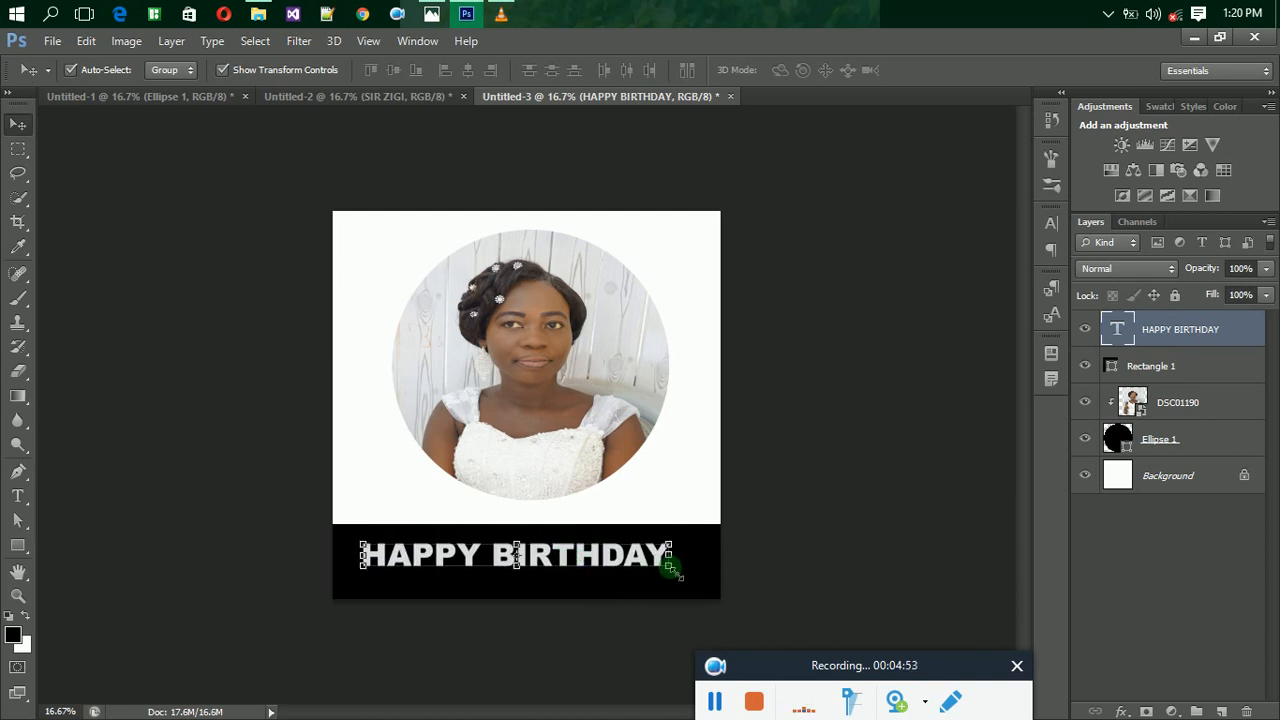
pyautogui.moveTo(680, 569); pyautogui.dragTo(708, 581)
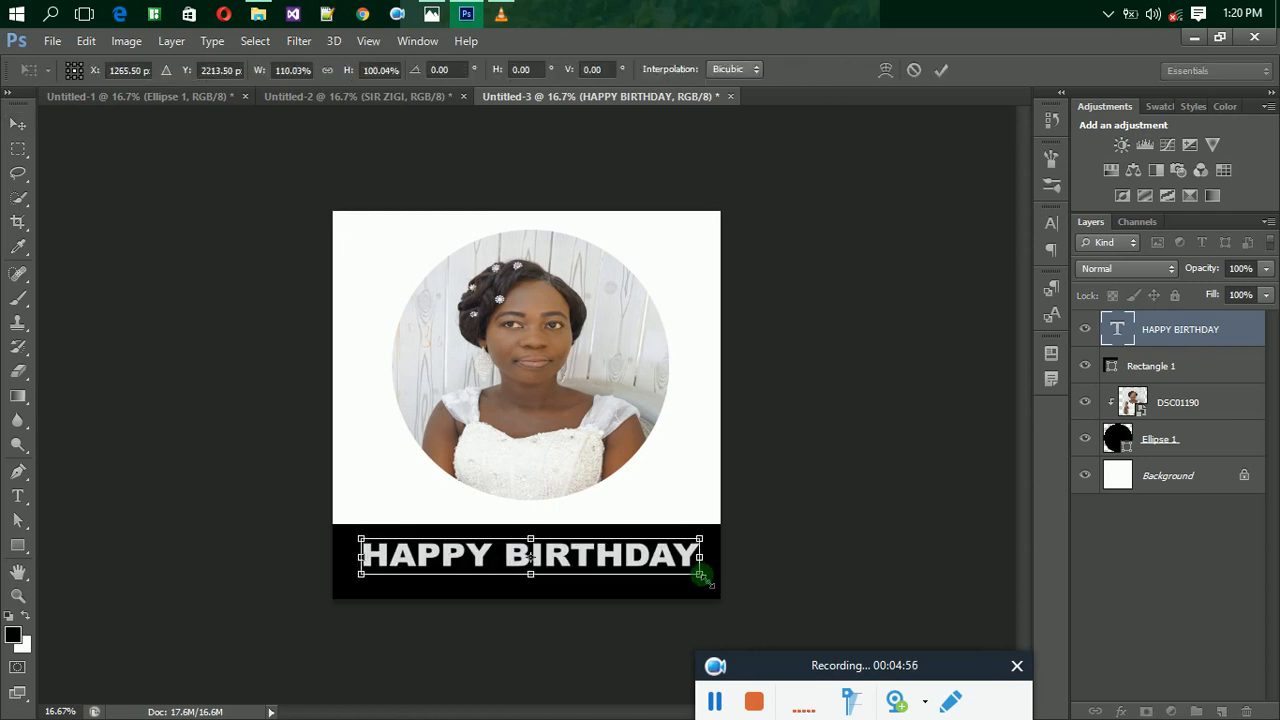
pyautogui.press('Up')
pyautogui.press('Up')
pyautogui.press('Up')
pyautogui.press('Up')
pyautogui.press('Up')
pyautogui.press('Up')
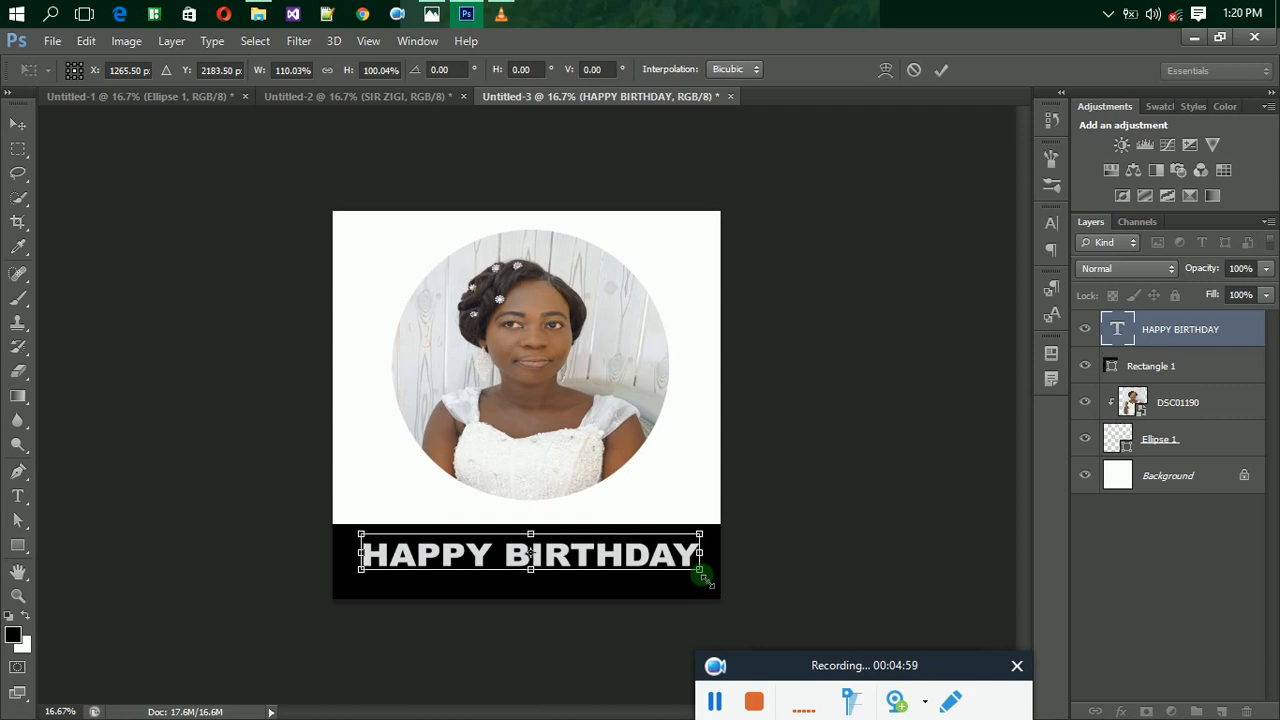
pyautogui.press('Up')
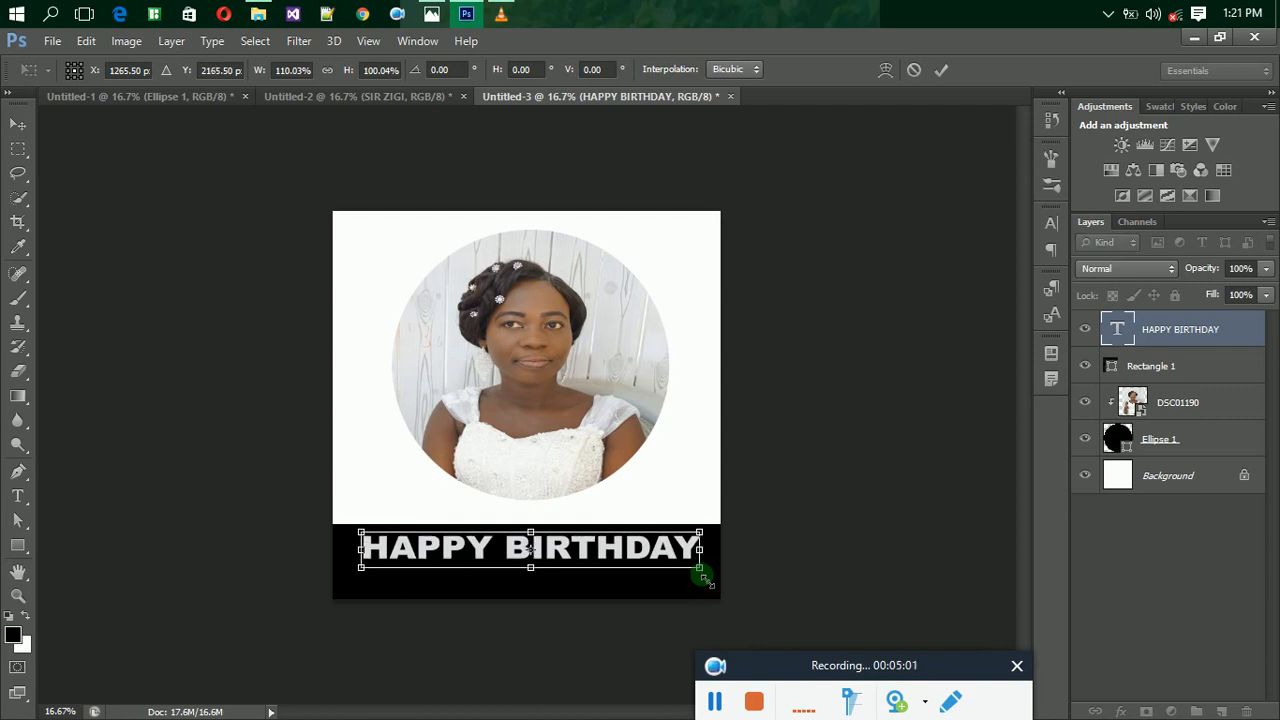
pyautogui.click(941, 70)
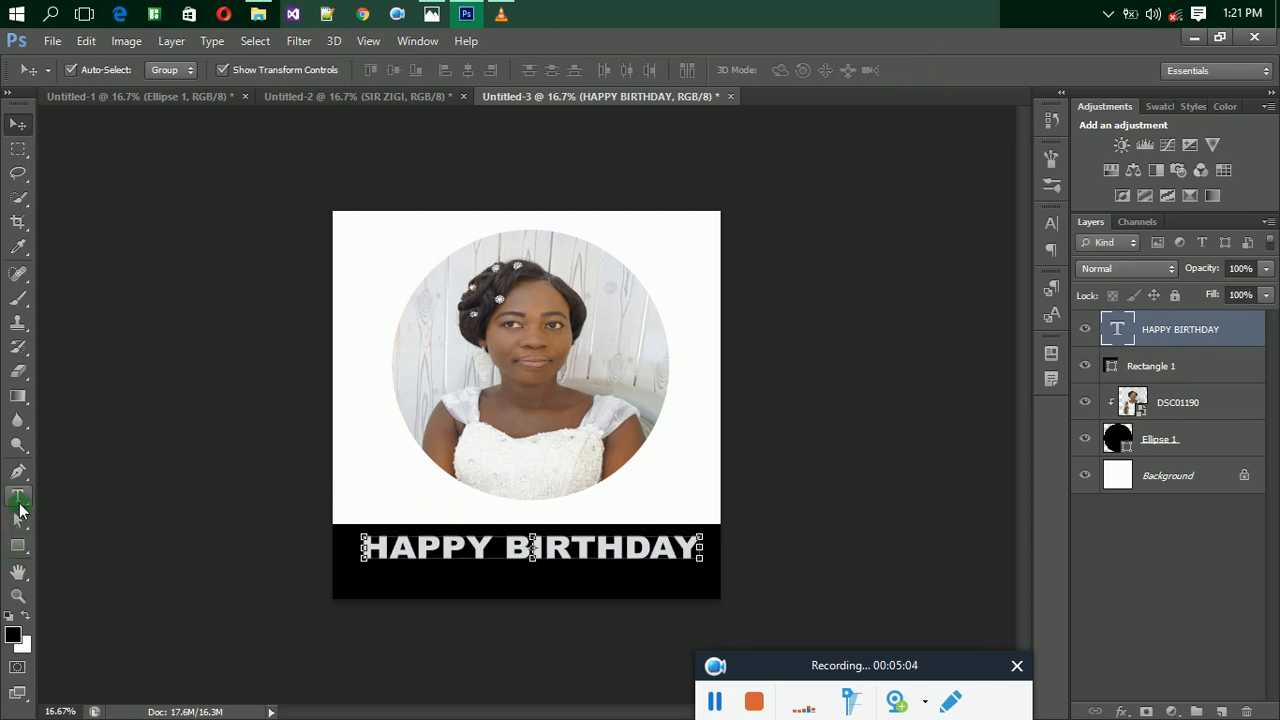
# Step: Add a second text line with the celebrant's title and surname on the black band, below the HAPPY BIRTHDAY caption
pyautogui.click(18, 496)
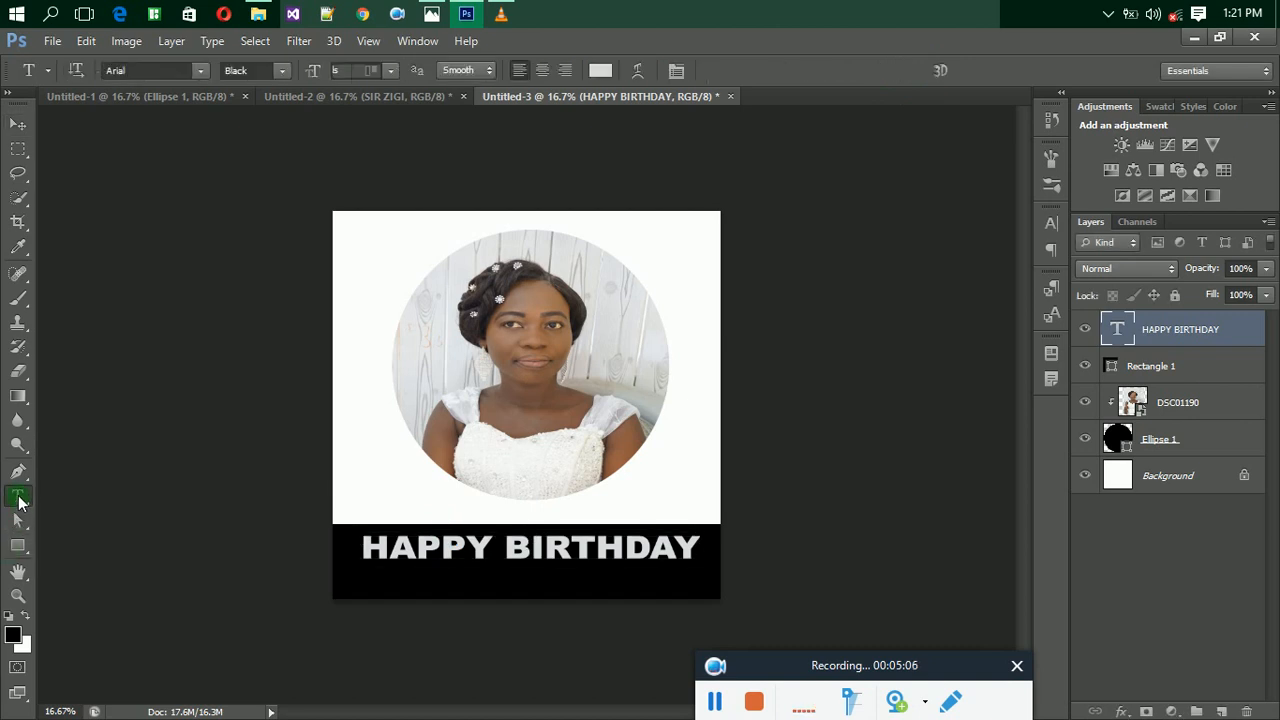
pyautogui.click(405, 581)
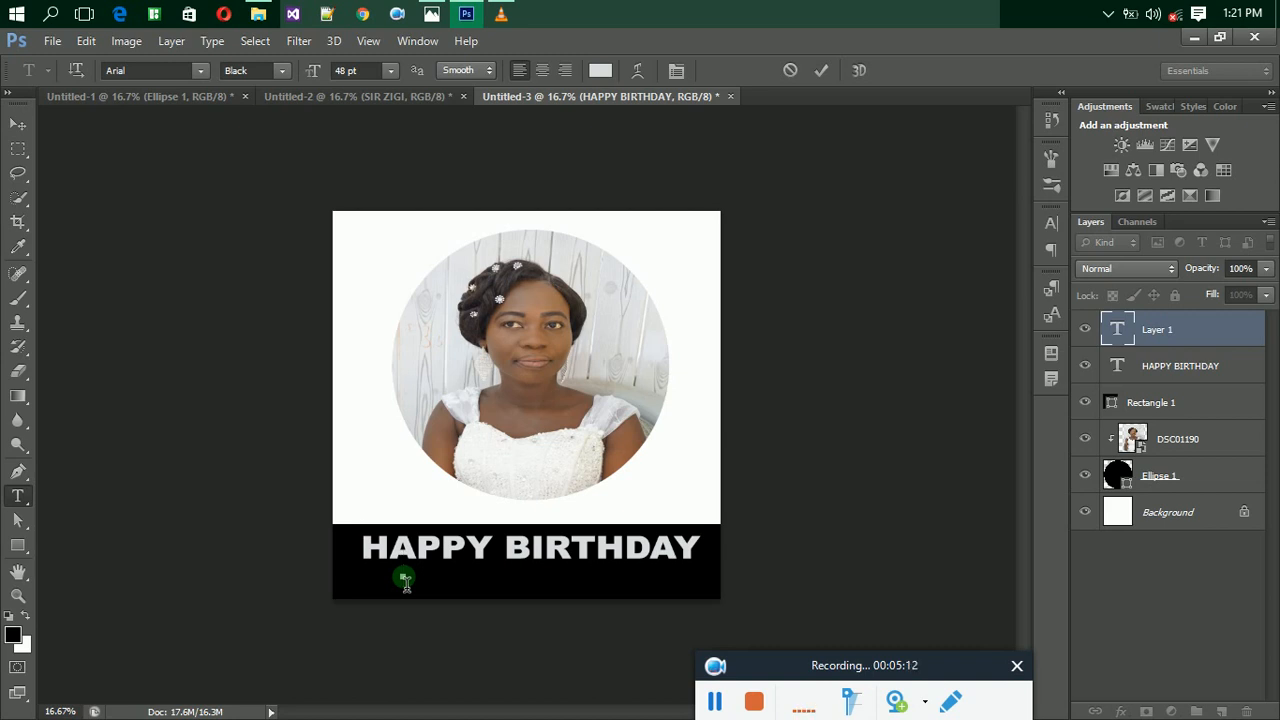
pyautogui.write('MRS')
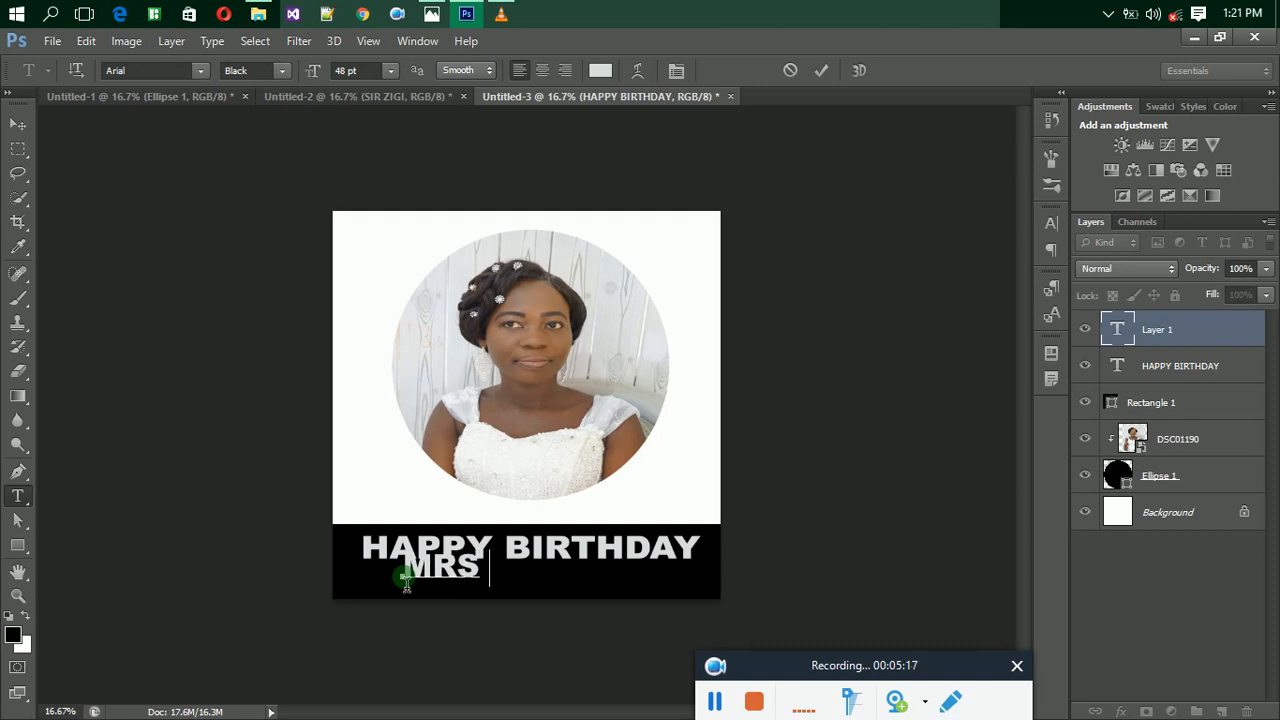
pyautogui.write('  APPIAH')
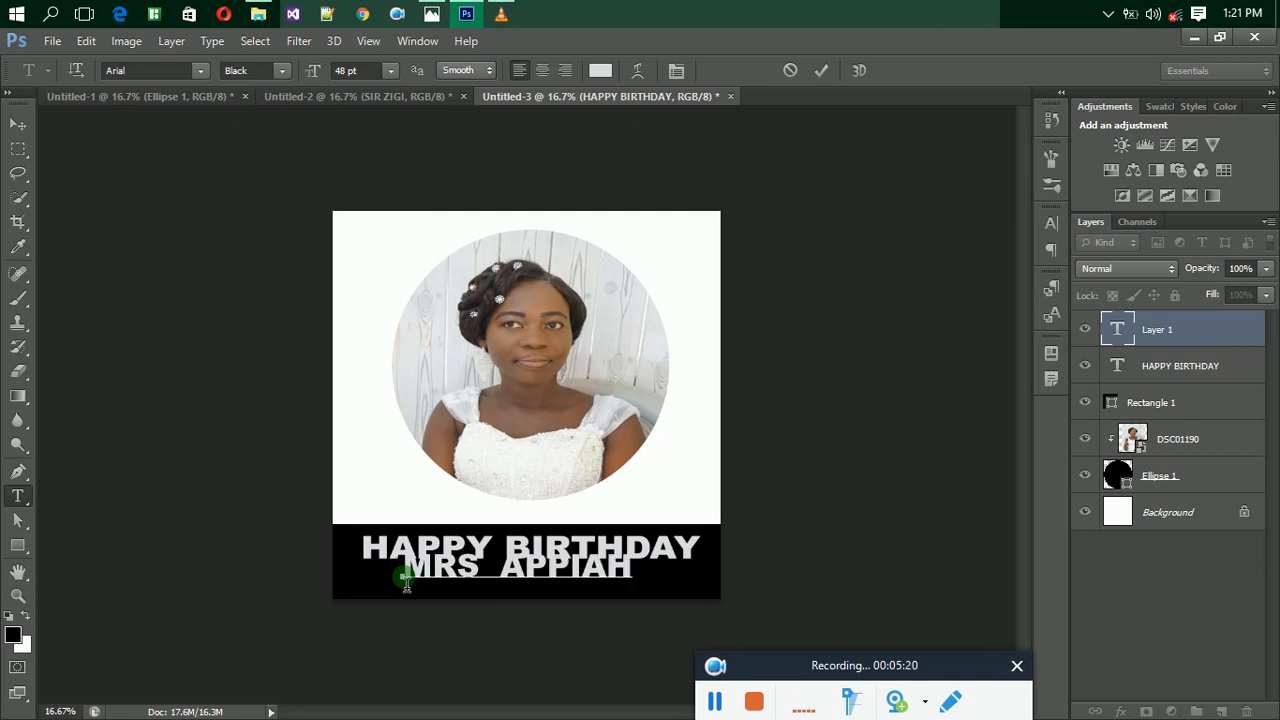
pyautogui.hotkey('ctrl', 'Return')
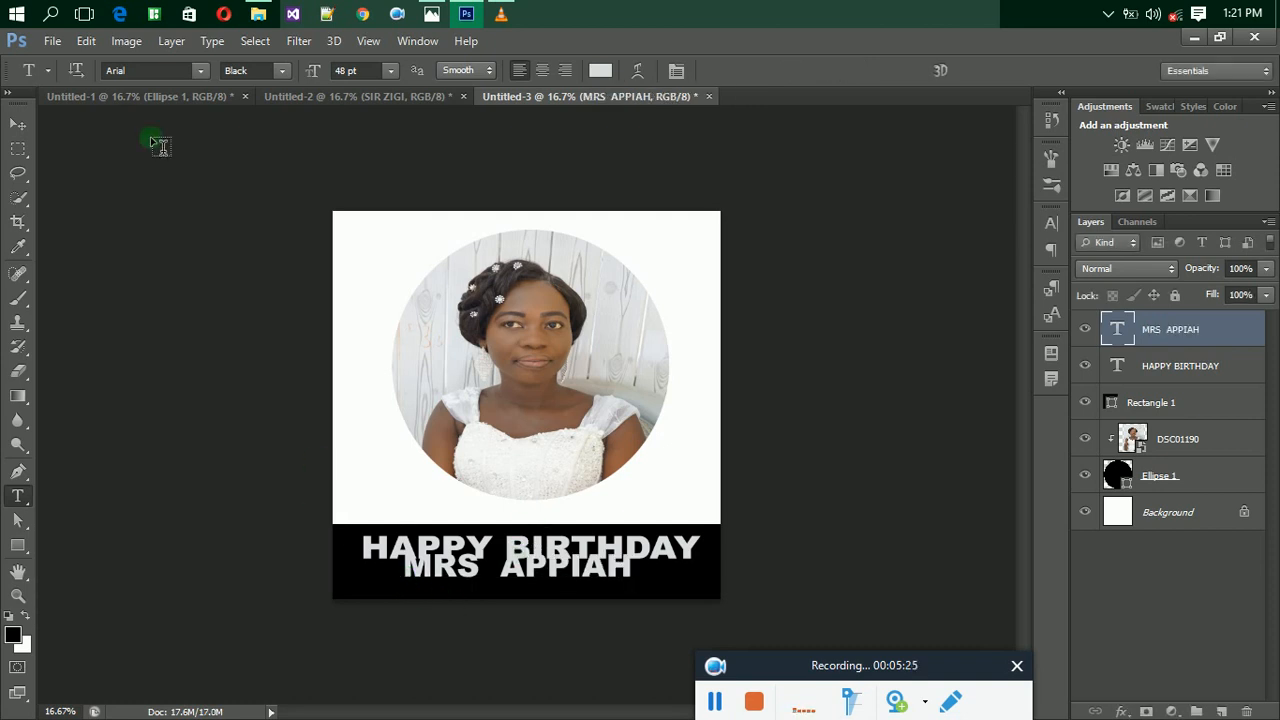
# Step: Set the name text to Arial Regular and colour it brown 915f44, sampled from the woman's arm
pyautogui.click(284, 72)
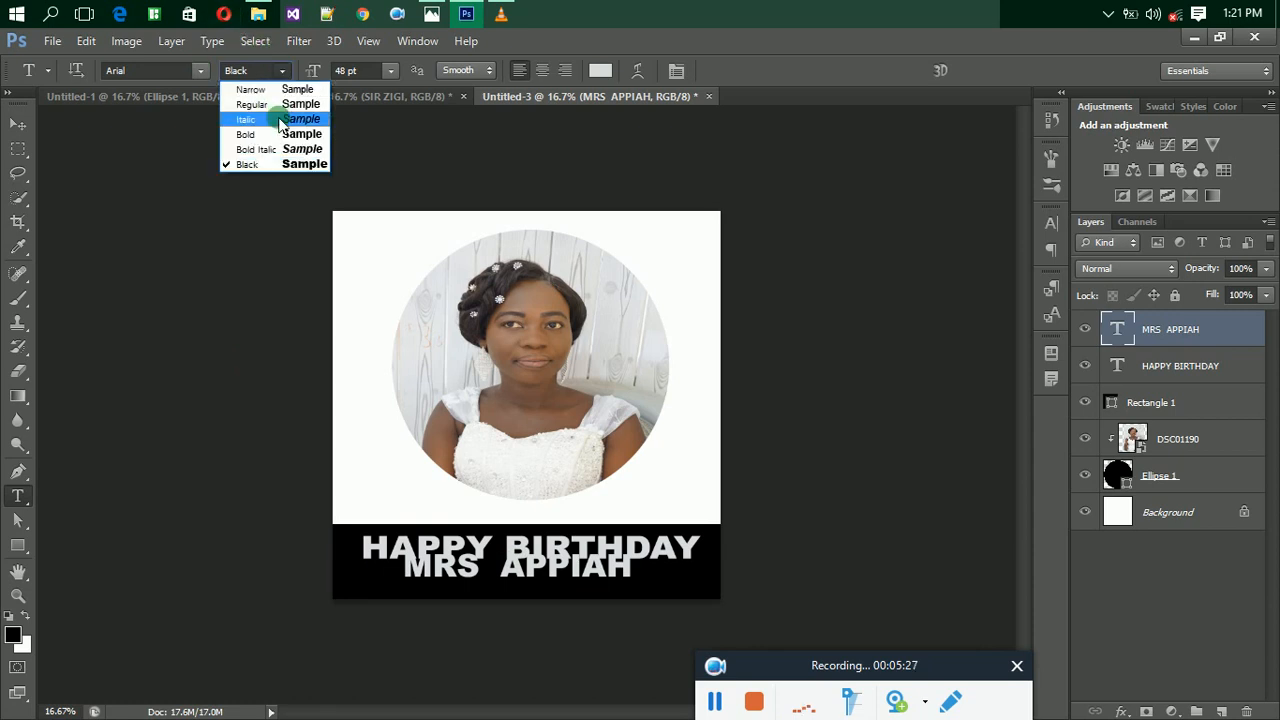
pyautogui.click(277, 108)
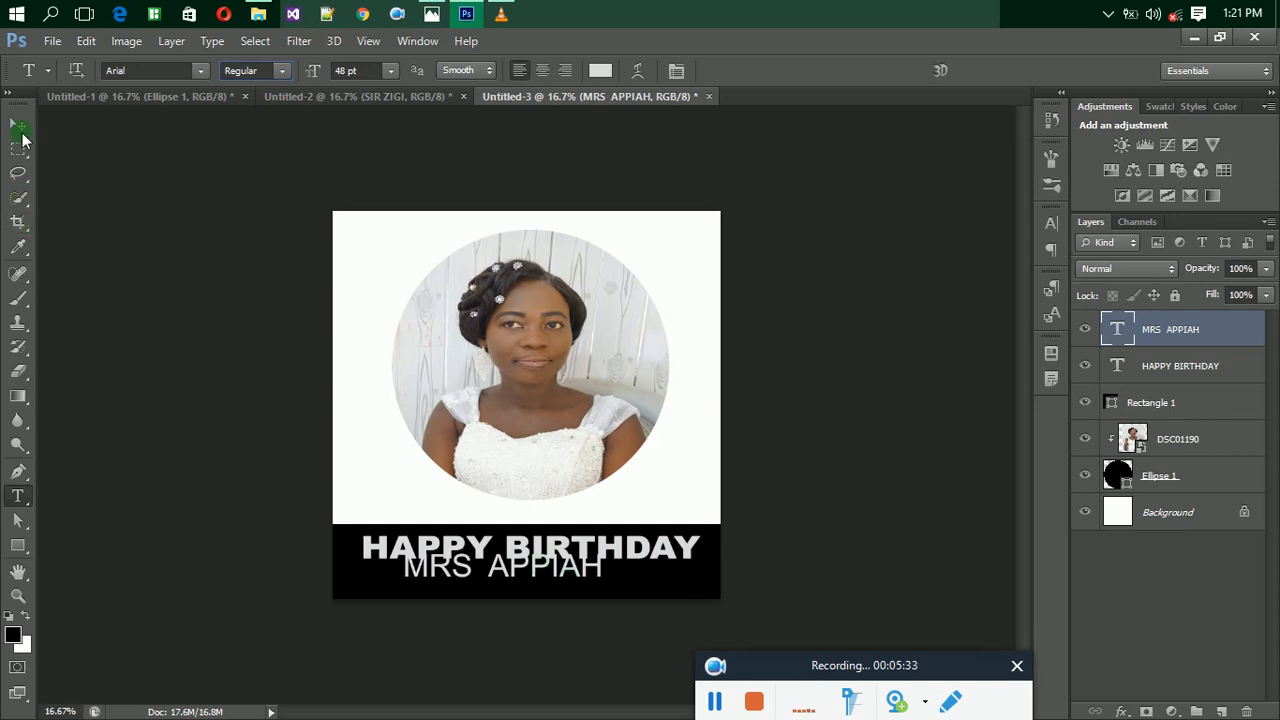
pyautogui.click(599, 71)
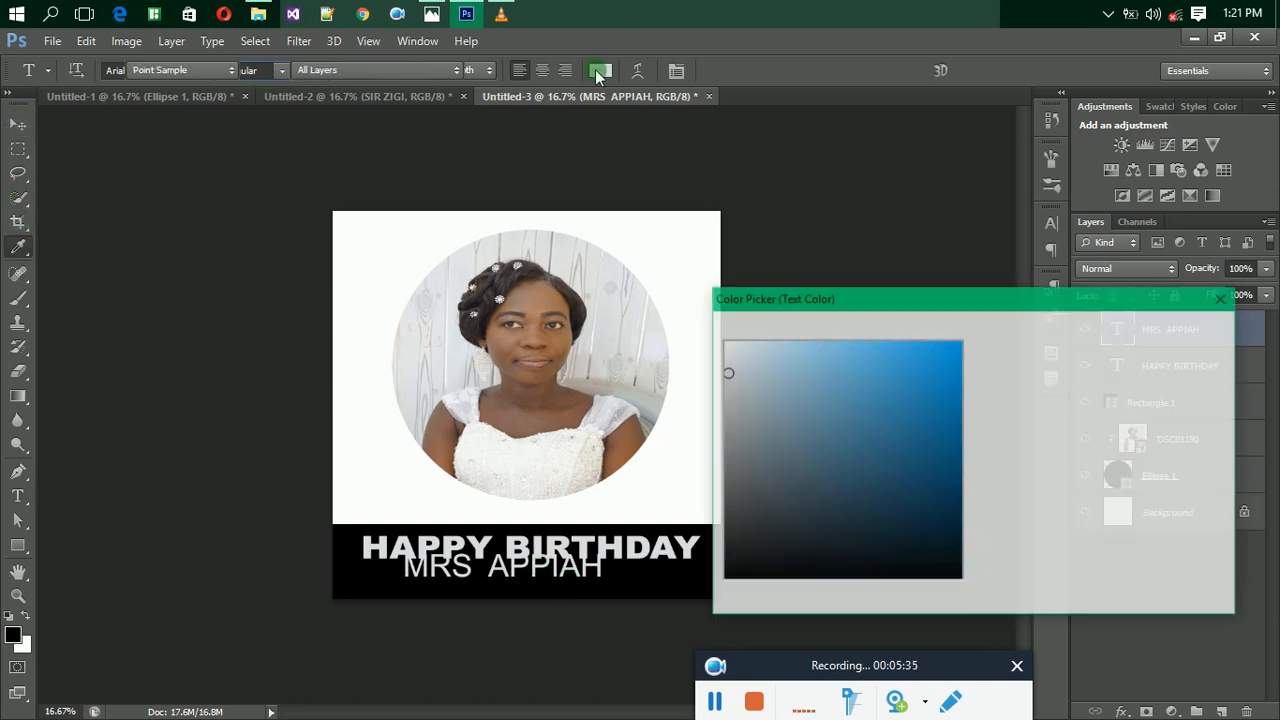
pyautogui.click(632, 452)
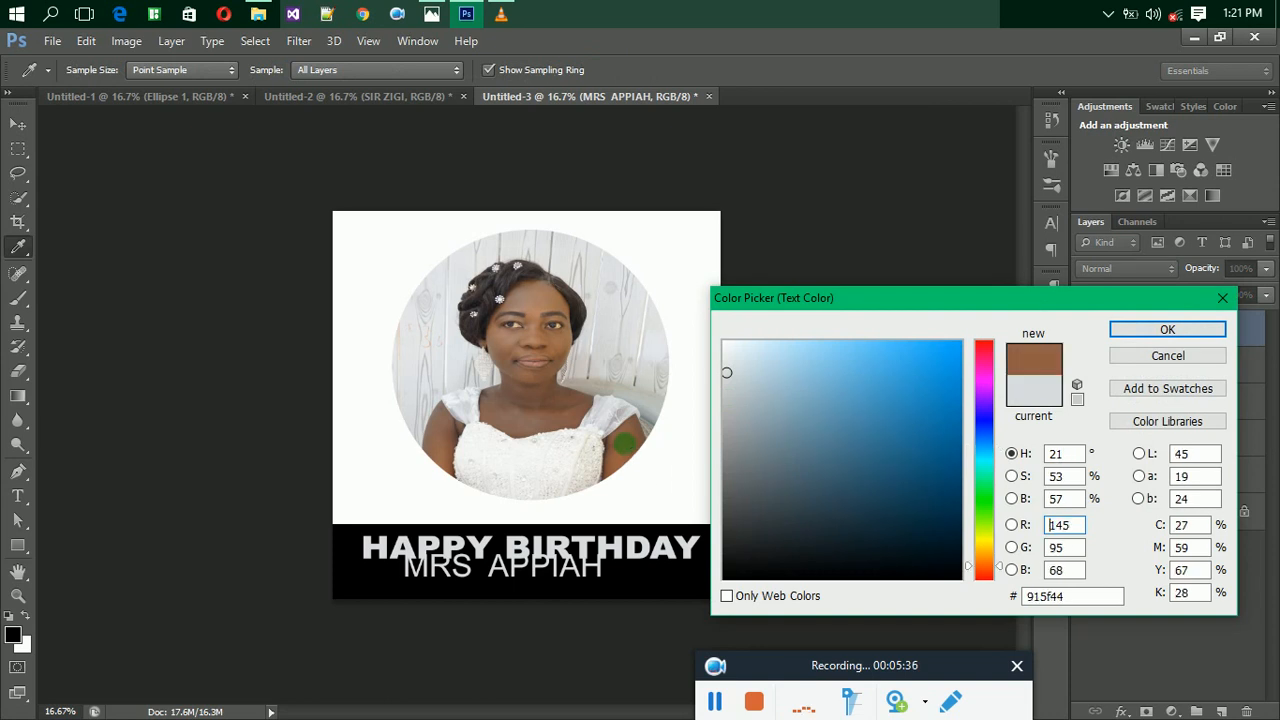
pyautogui.click(1155, 330)
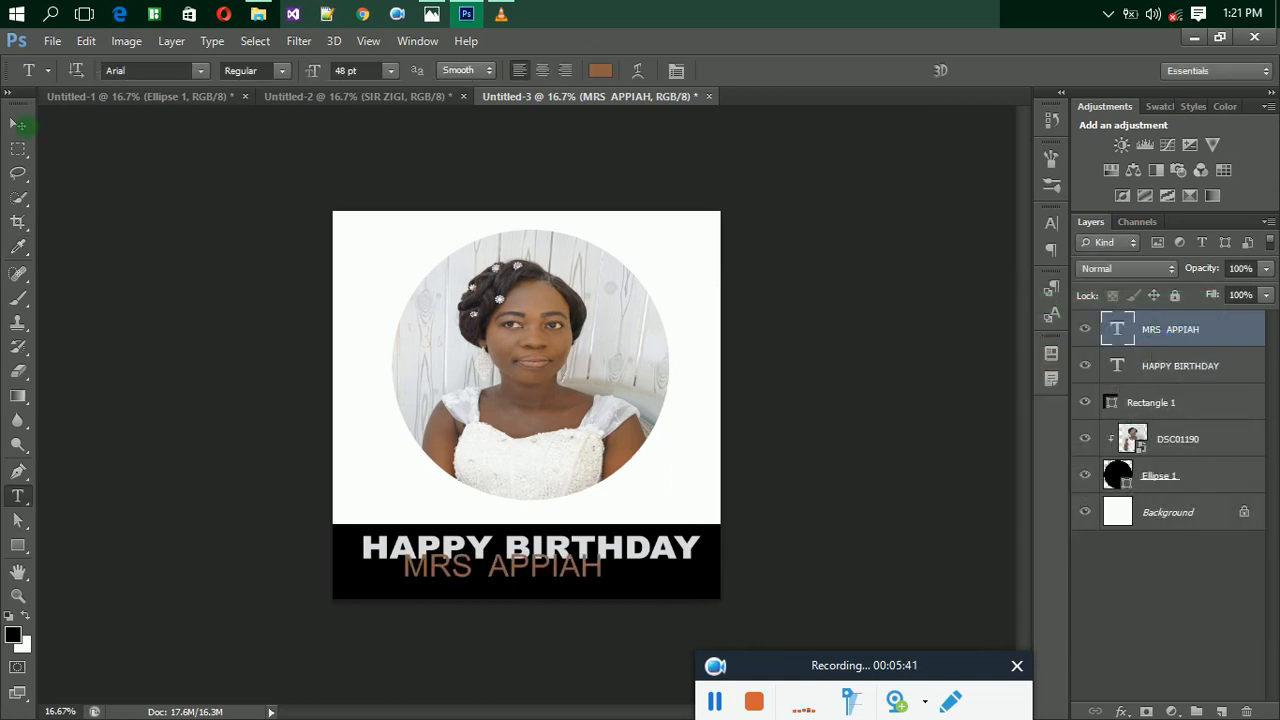
# Step: Move the name text just beneath the HAPPY BIRTHDAY caption and reduce its height to 57.07%
pyautogui.click(19, 124)
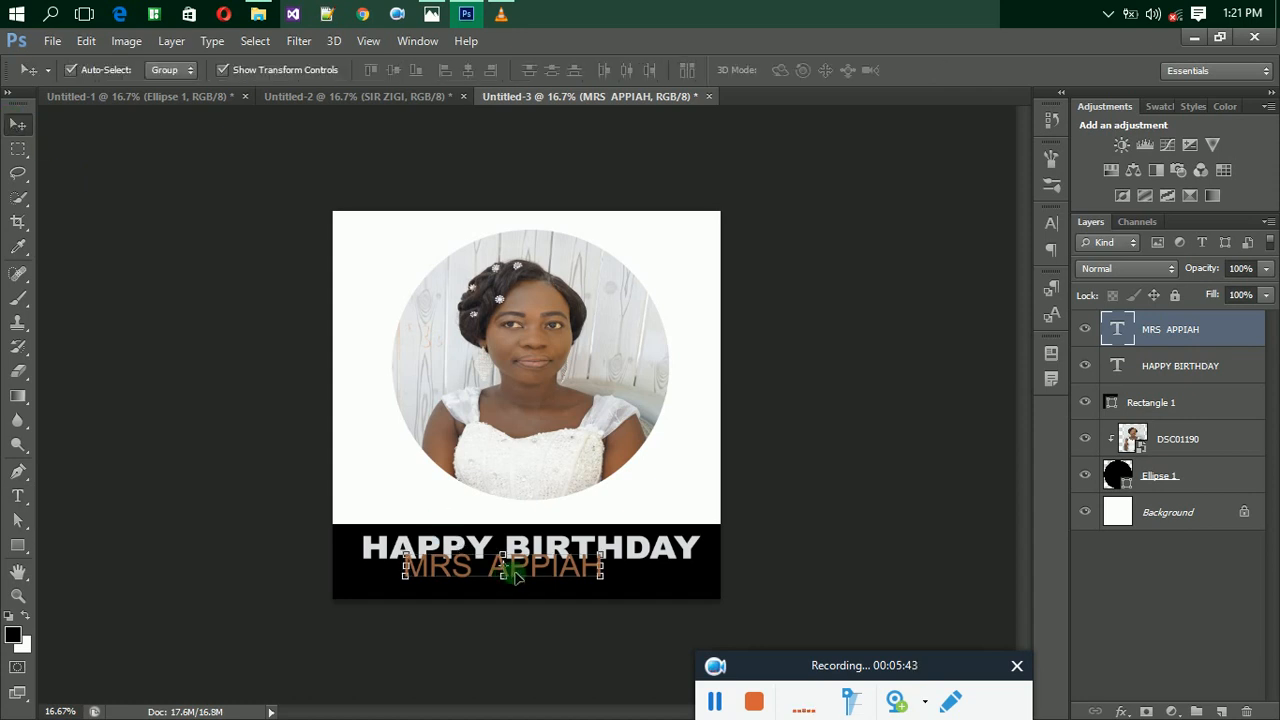
pyautogui.moveTo(520, 575); pyautogui.dragTo(541, 587)
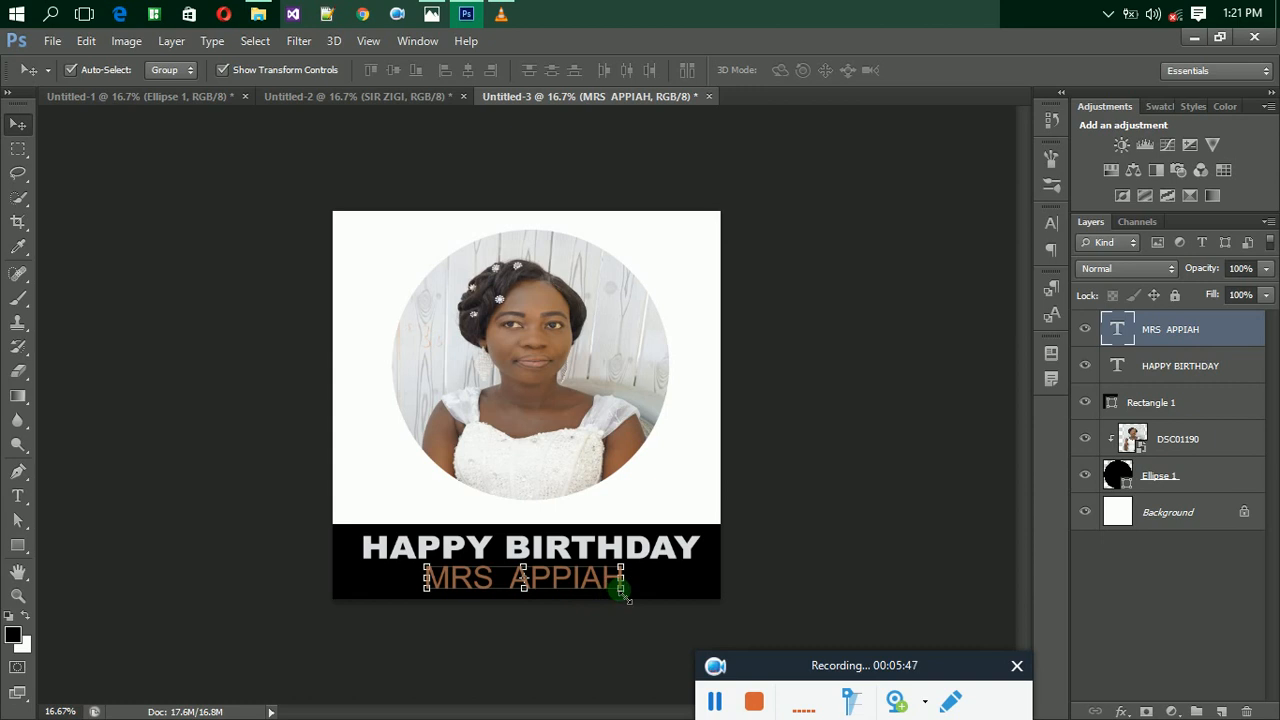
pyautogui.moveTo(533, 597); pyautogui.dragTo(533, 587)
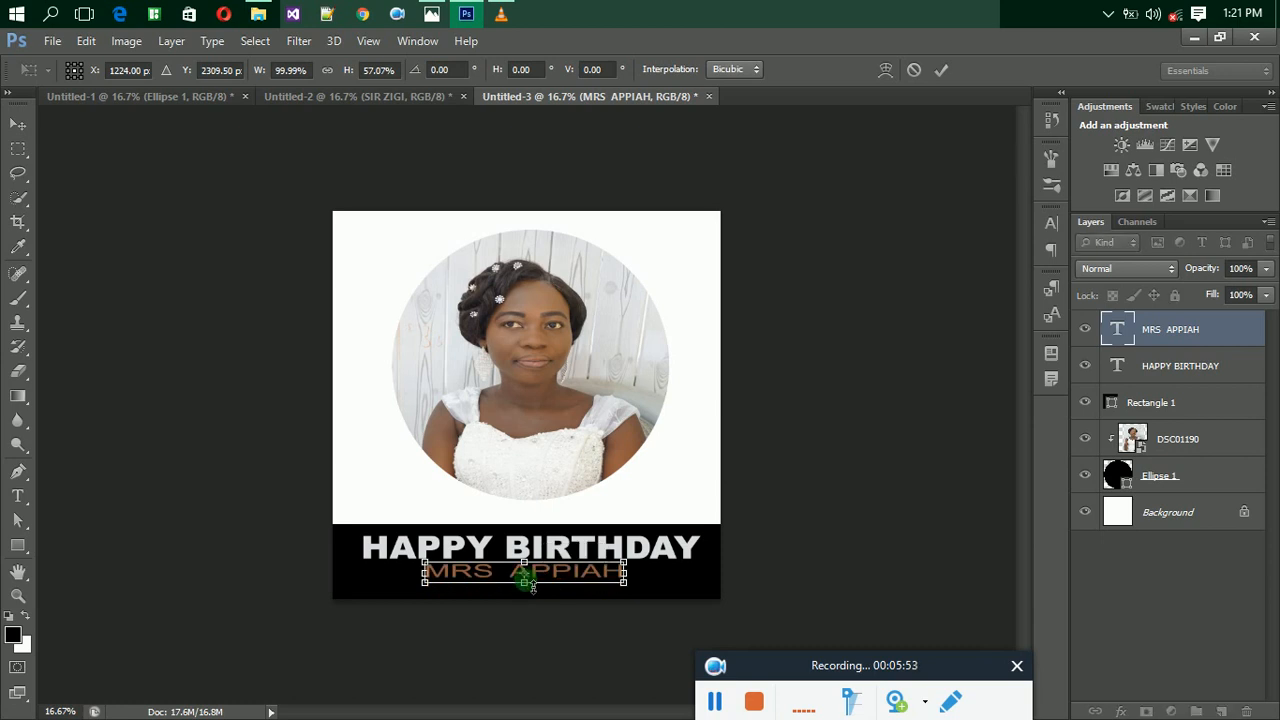
pyautogui.press('Down')
pyautogui.press('Down')
pyautogui.press('Down')
pyautogui.press('Down')
pyautogui.press('Down')
pyautogui.press('Down')
pyautogui.press('Down')
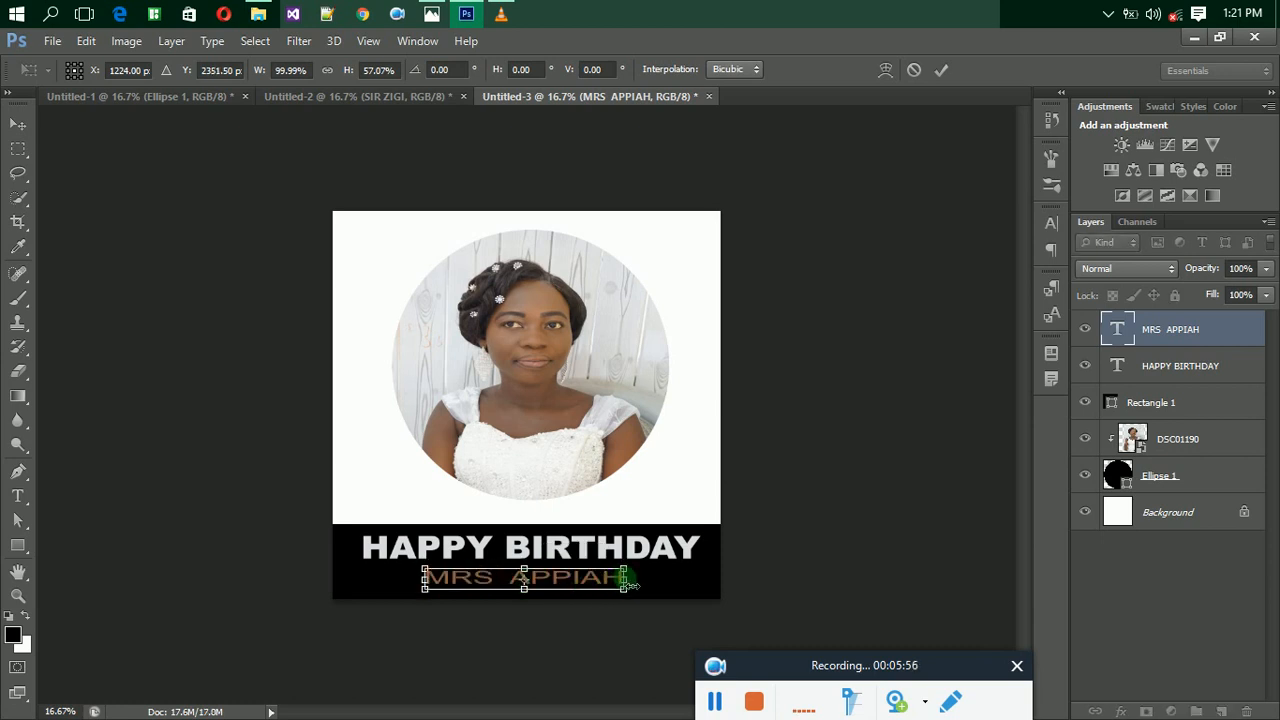
# Step: Widen the name text to 130.27%, centre it under the HAPPY BIRTHDAY caption and deselect it
pyautogui.moveTo(626, 580); pyautogui.dragTo(789, 506)
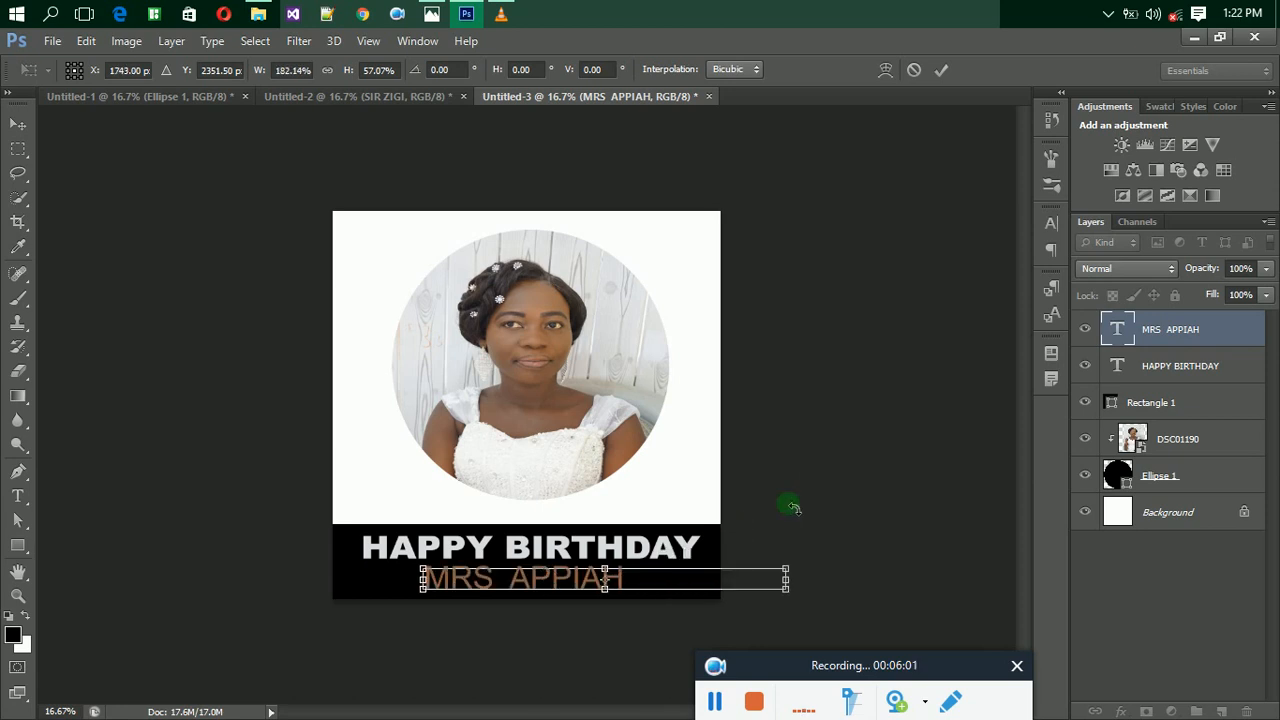
pyautogui.press('Left')
pyautogui.press('Left')
pyautogui.press('Left')
pyautogui.press('Left')
pyautogui.press('Left')
pyautogui.press('Left')
pyautogui.press('Left')
pyautogui.press('Left')
pyautogui.press('Left')
pyautogui.press('Left')
pyautogui.press('Left')
pyautogui.press('Left')
pyautogui.press('Left')
pyautogui.press('Left')
pyautogui.press('Left')
pyautogui.press('Left')
pyautogui.press('Left')
pyautogui.press('Left')
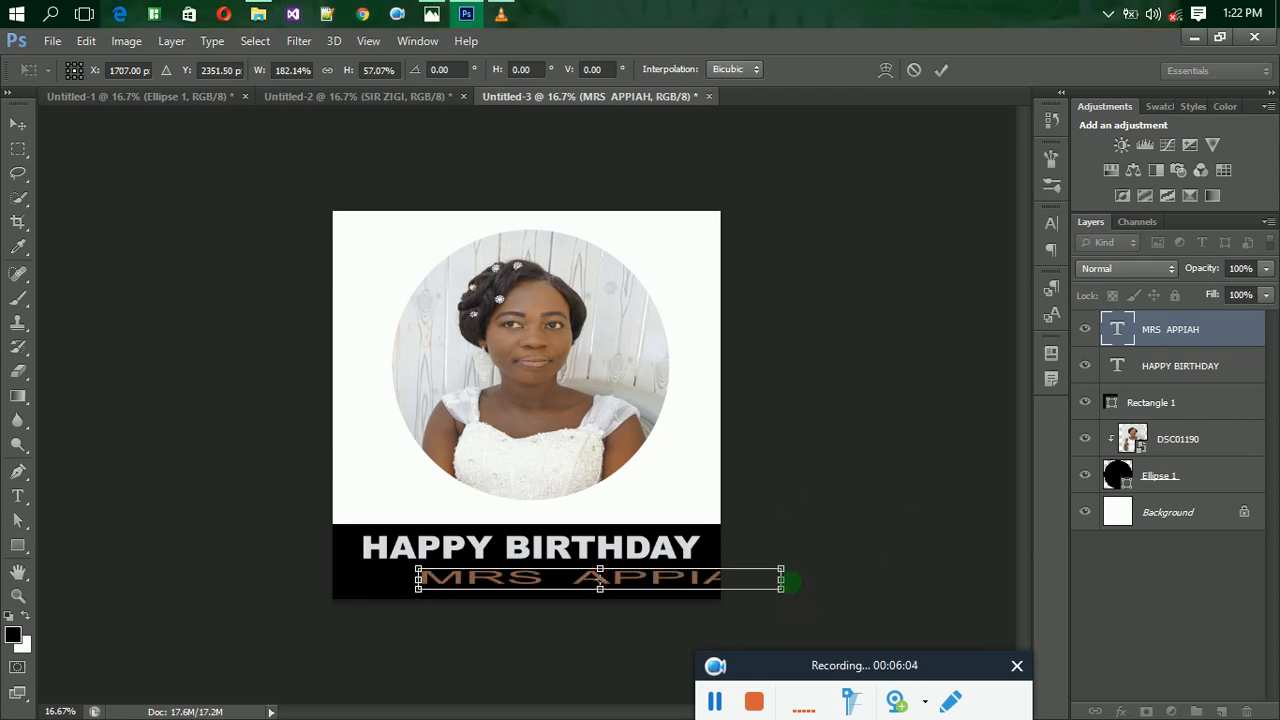
pyautogui.moveTo(780, 581); pyautogui.dragTo(678, 581)
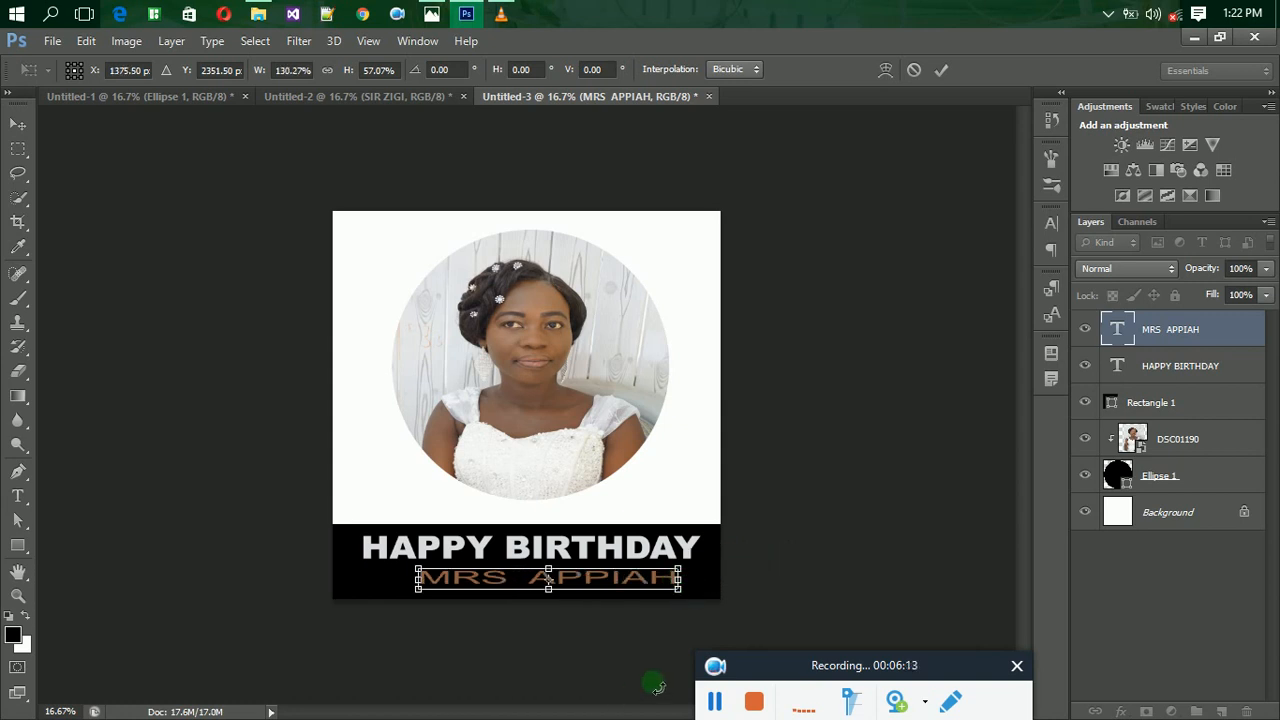
pyautogui.hotkey('shift', 'Left')
pyautogui.hotkey('shift', 'Left')
pyautogui.hotkey('shift', 'Left')
pyautogui.press('Left')
pyautogui.press('Left')
pyautogui.press('Left')
pyautogui.press('Left')
pyautogui.press('Left')
pyautogui.press('Left')
pyautogui.press('Left')
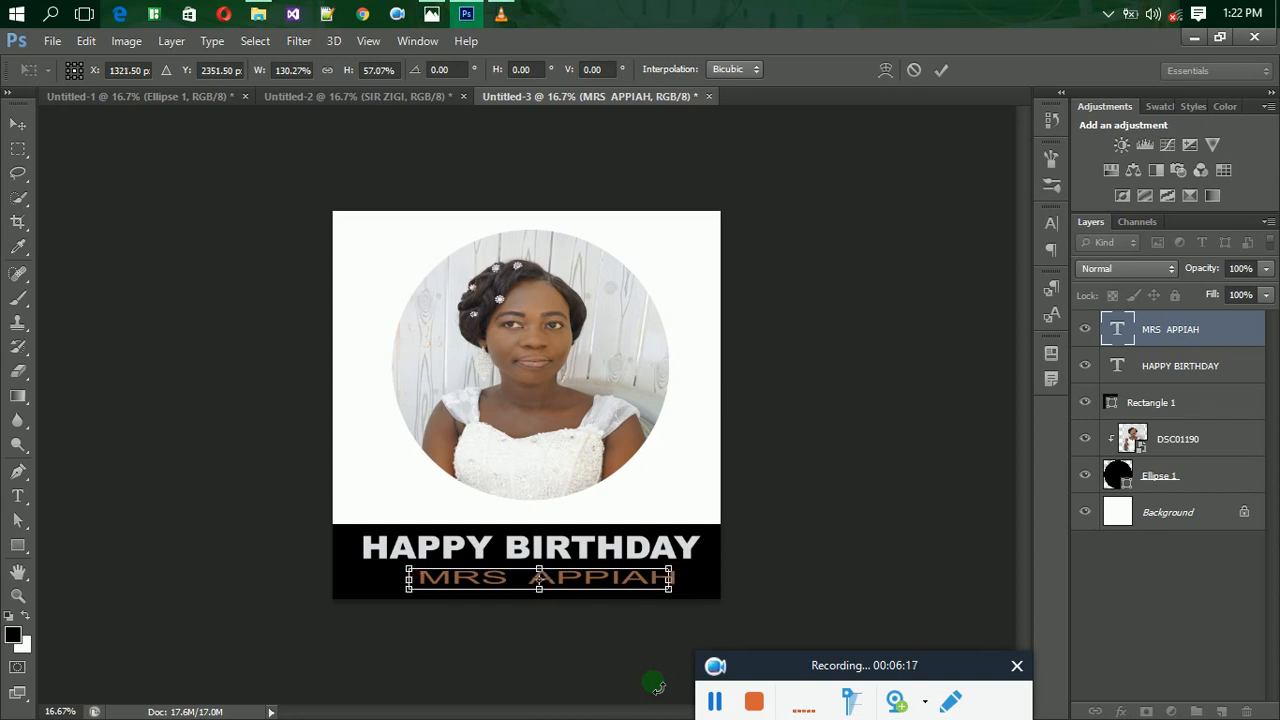
pyautogui.press('Return')
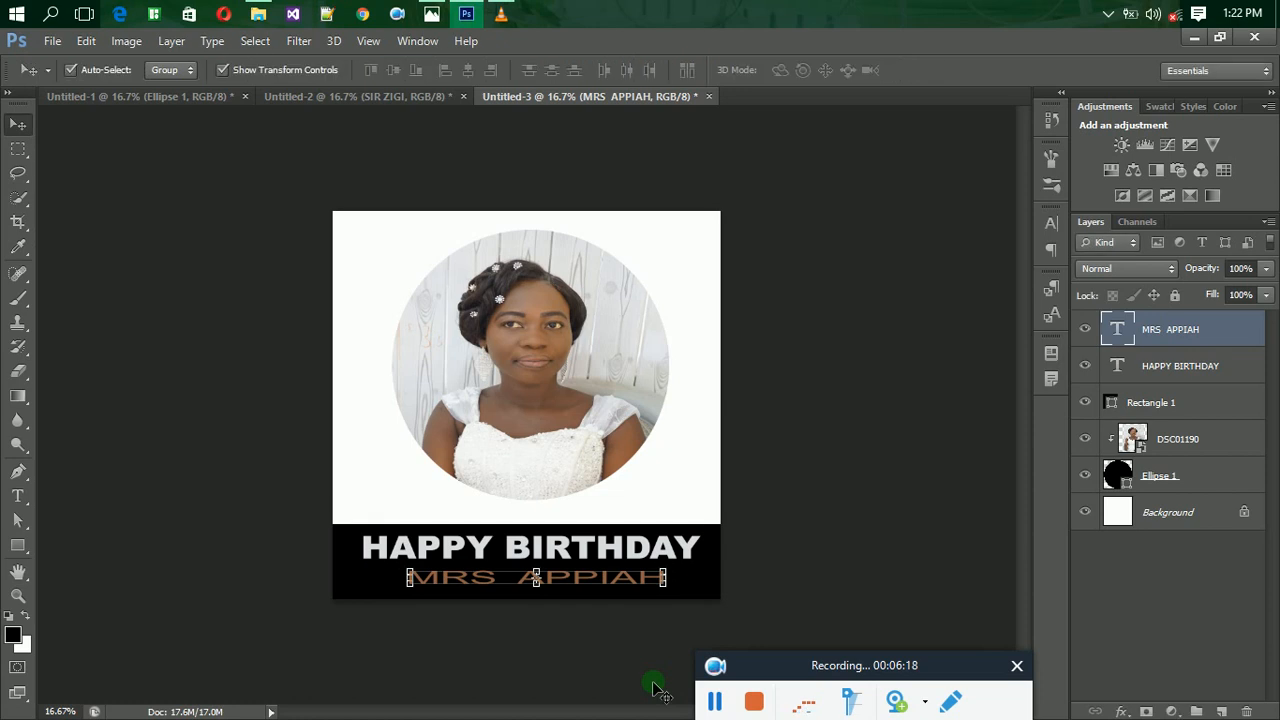
pyautogui.click(801, 426)
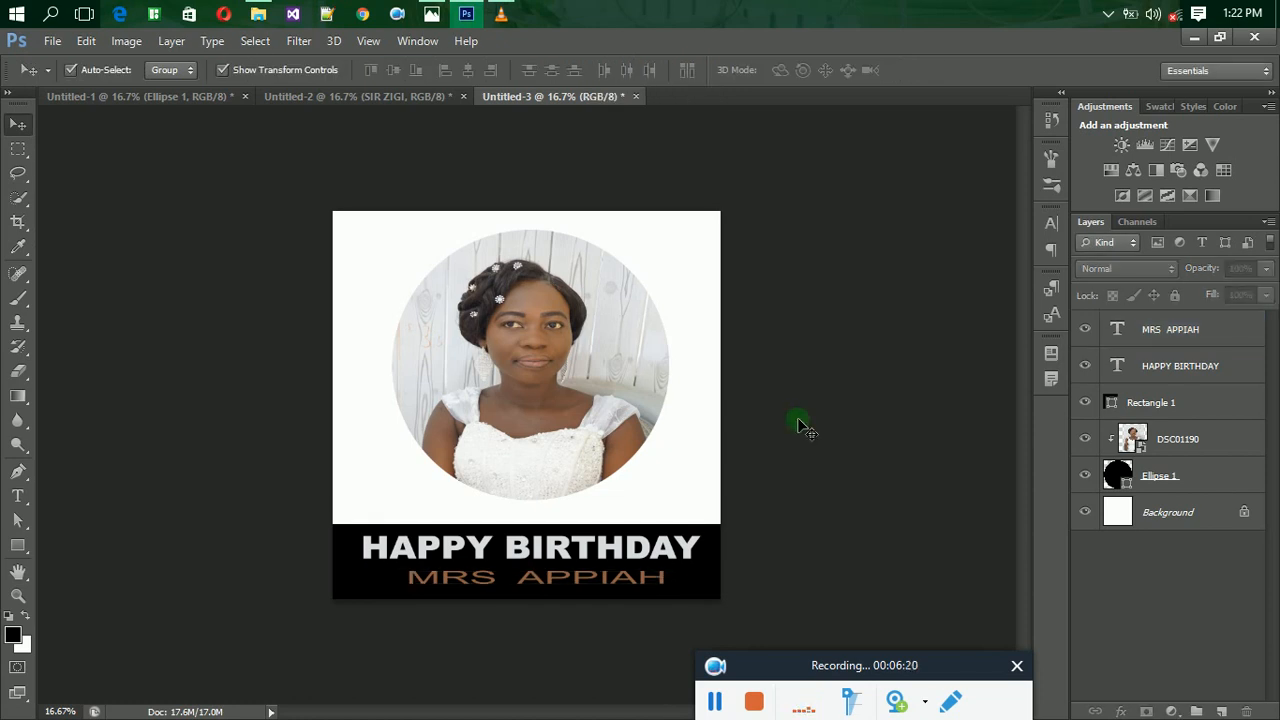